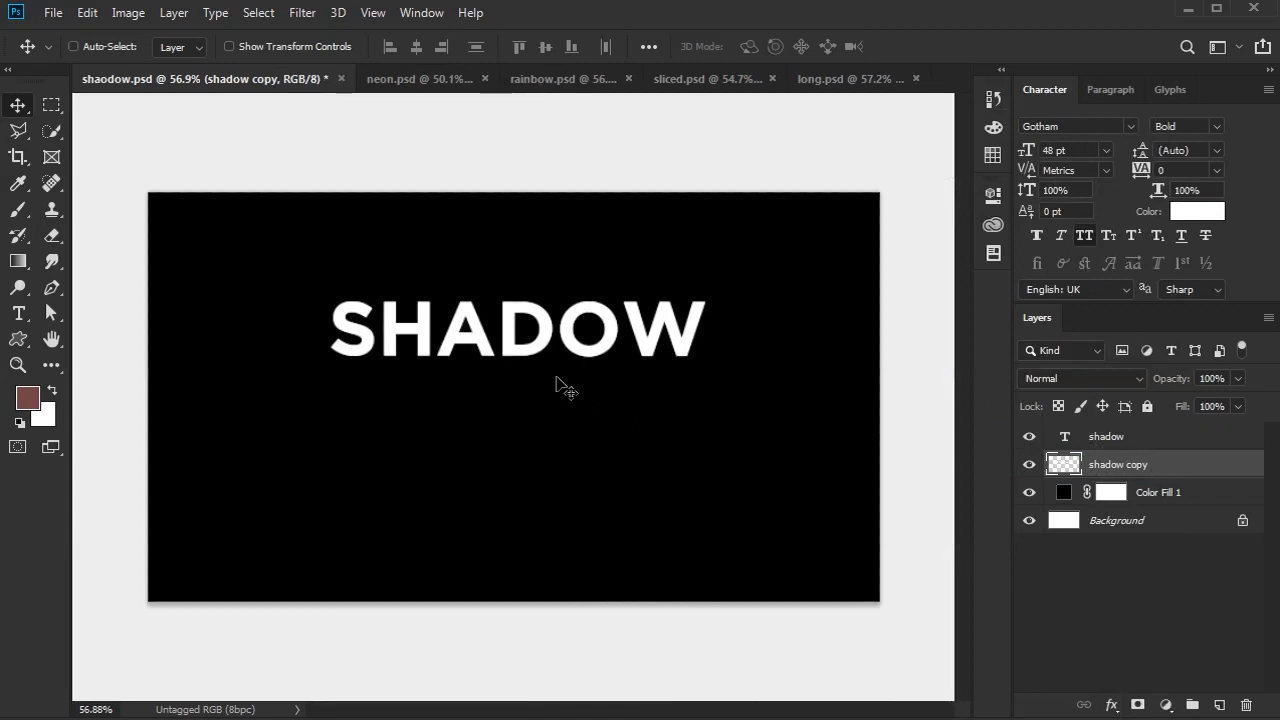
# - Place the shadow copy directly beneath the SHADOW text and flip it vertically
pyautogui.moveTo(557, 355); pyautogui.dragTo(607, 408)
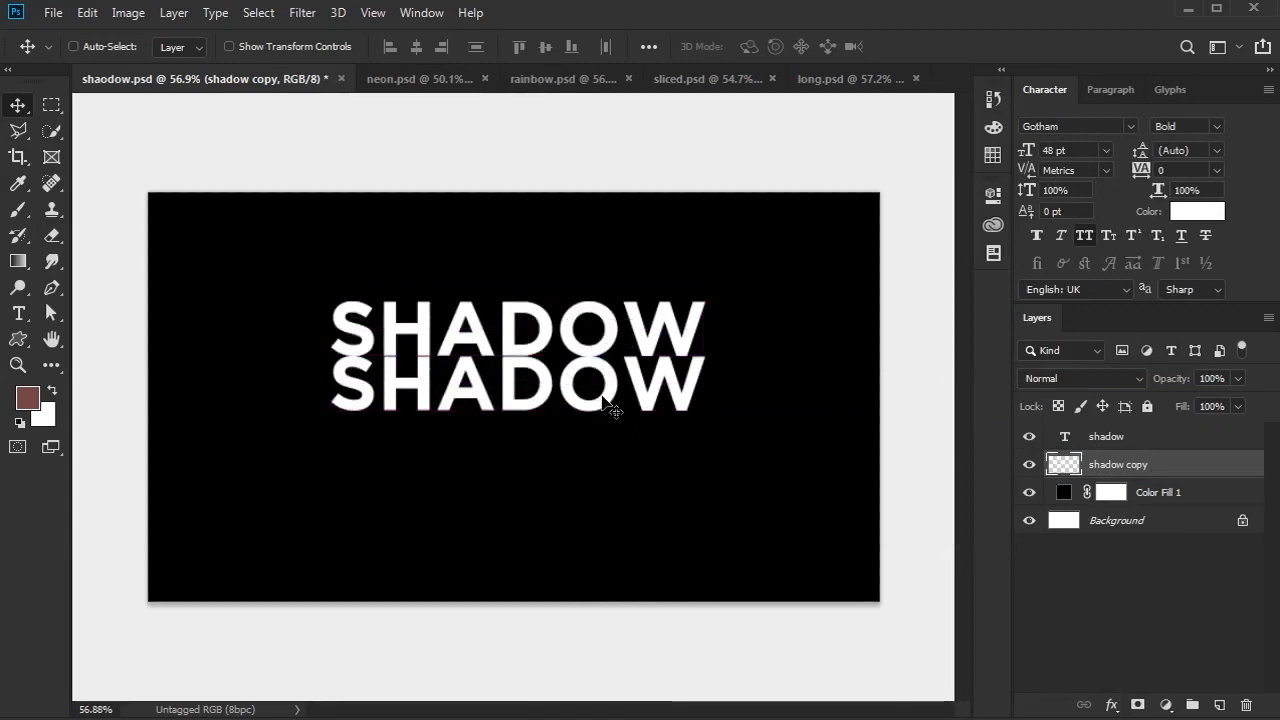
pyautogui.hotkey('ctrl', 't')
pyautogui.rightClick(621, 392)
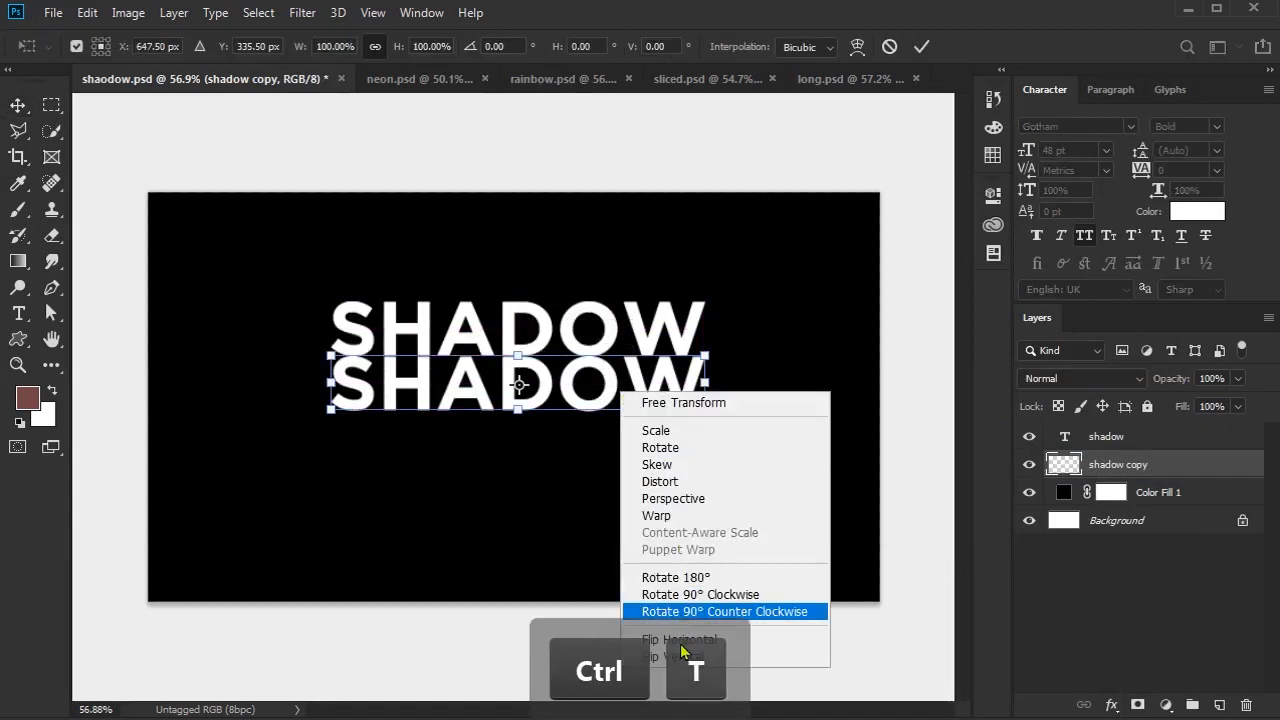
pyautogui.click(709, 657)
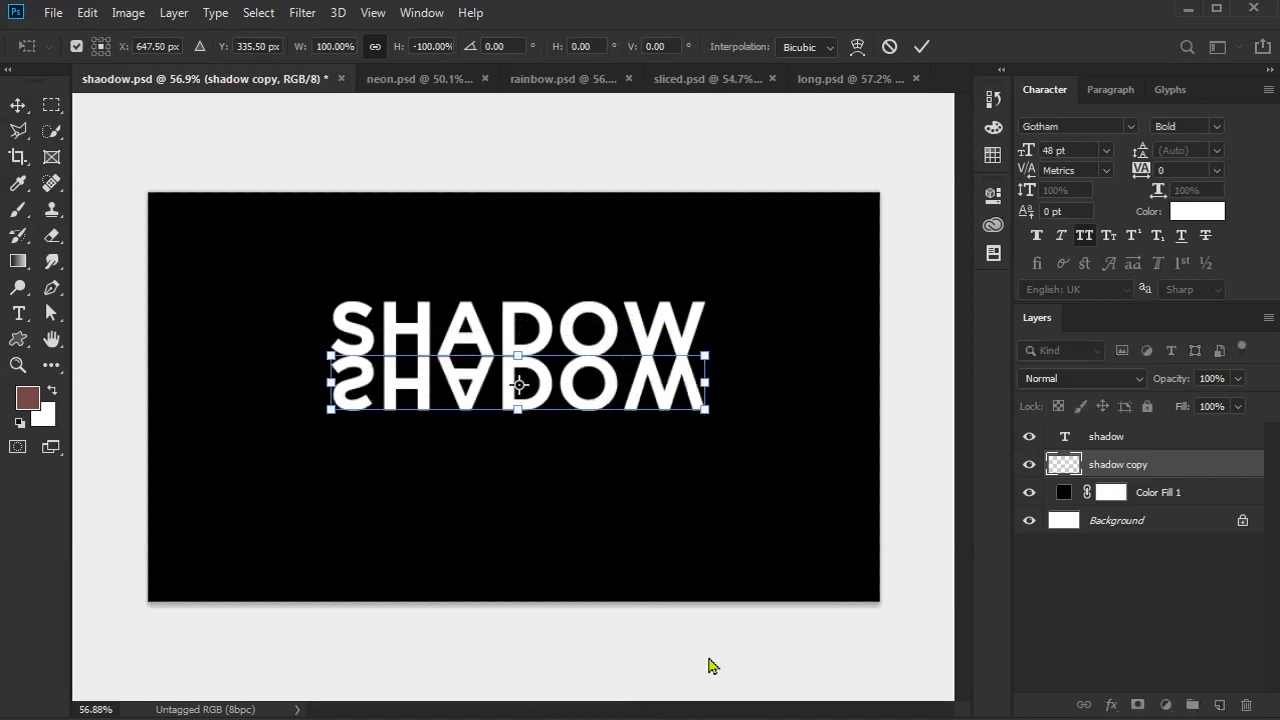
# - Apply a Perspective transform that spreads the flipped copy's lower edge to about 186% width, and nudge the copy down slightly
pyautogui.rightClick(668, 388)
pyautogui.click(705, 491)
pyautogui.moveTo(706, 416); pyautogui.dragTo(868, 515)
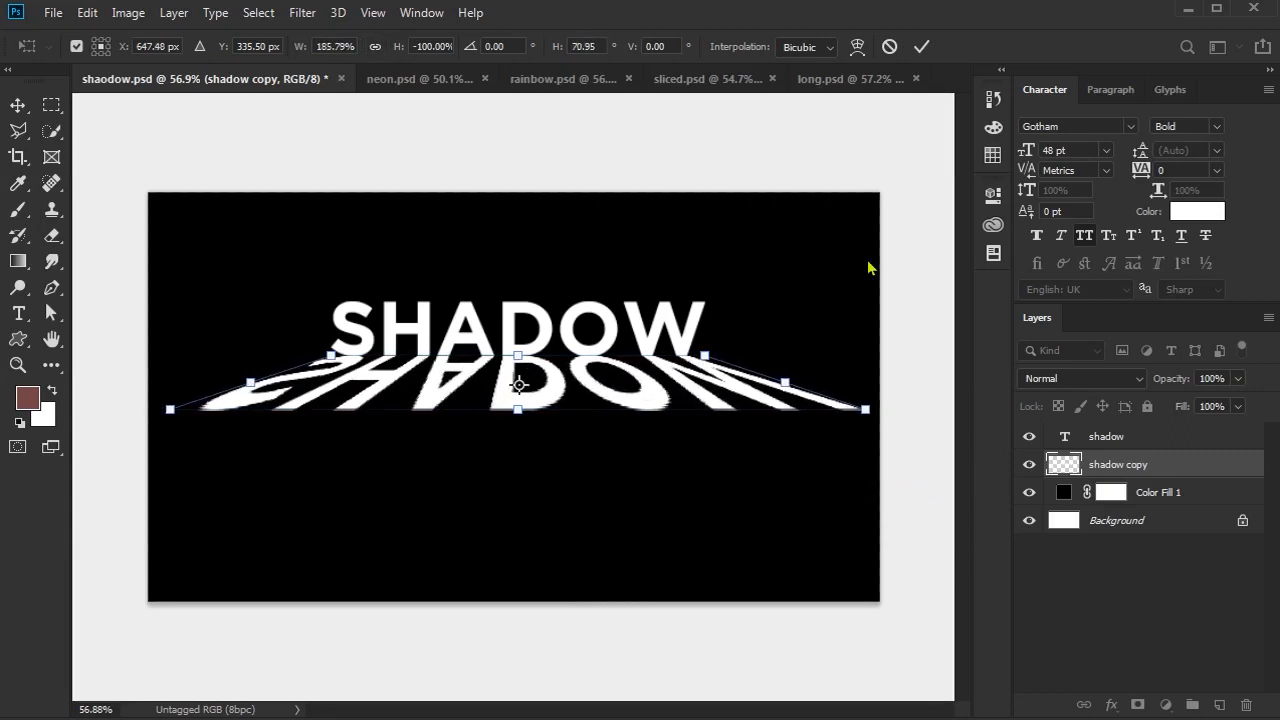
pyautogui.click(919, 48)
pyautogui.press('Down')
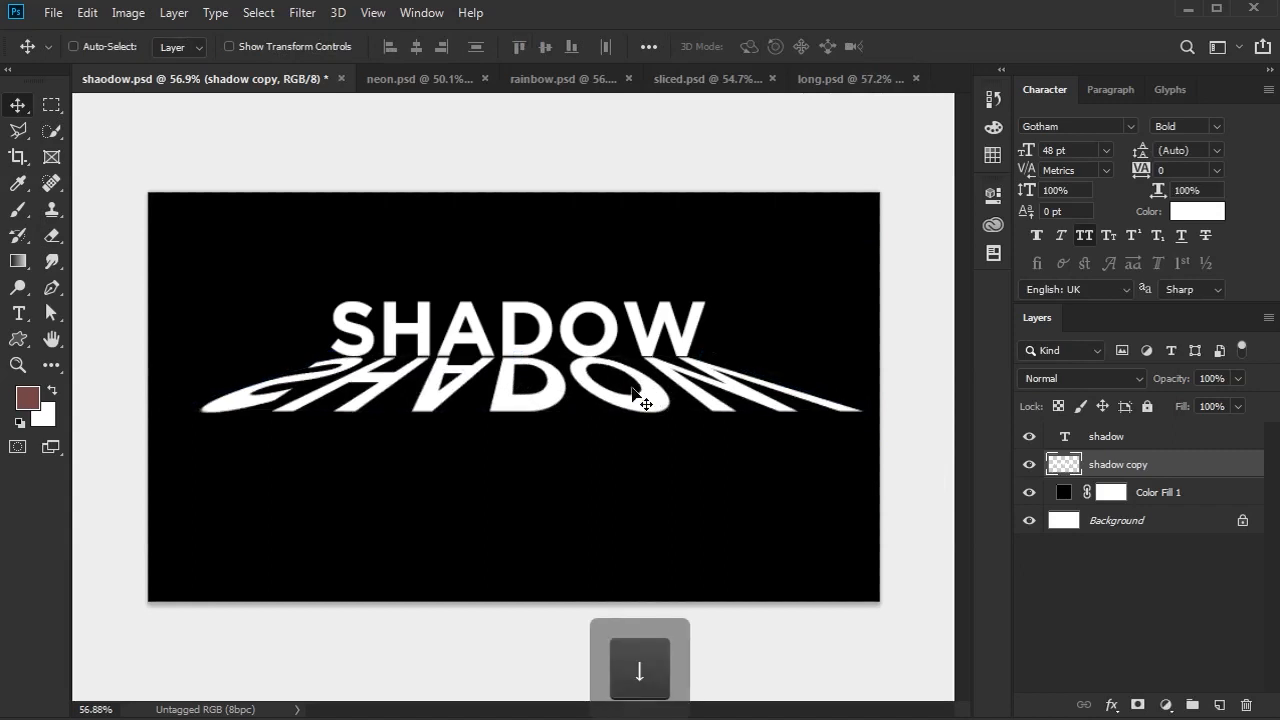
pyautogui.press('Down')
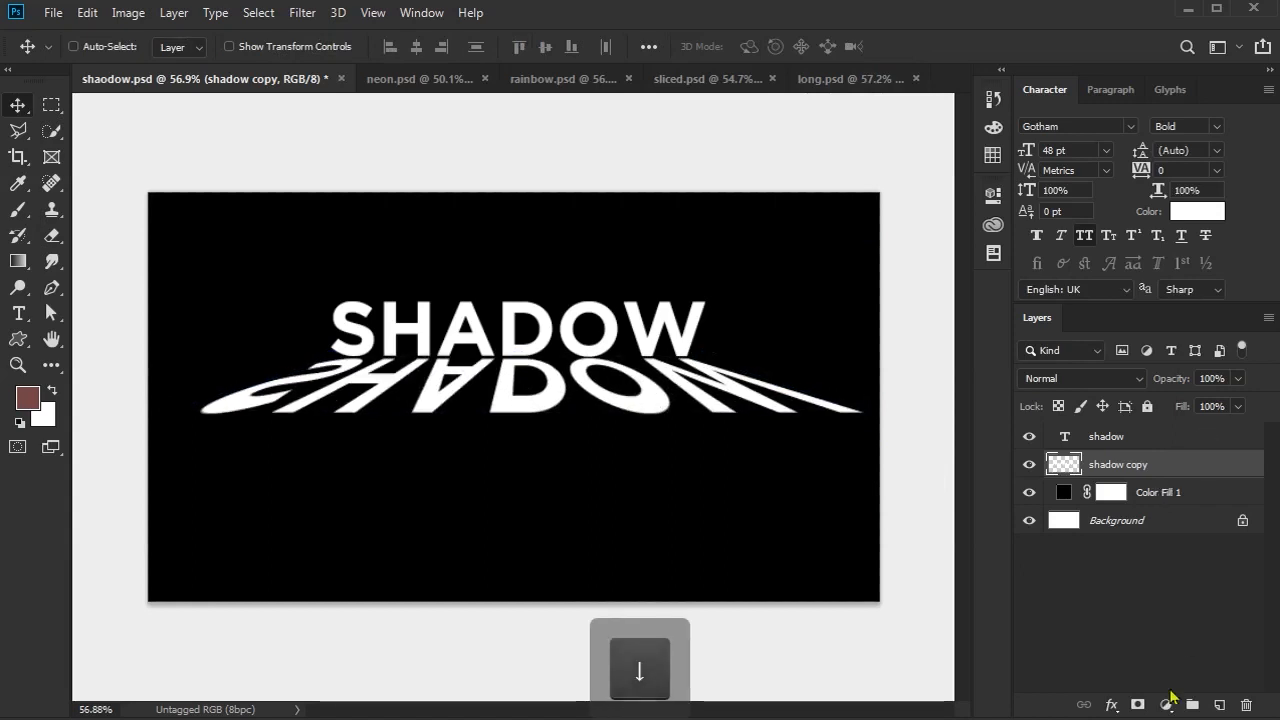
# - Add a layer mask to the shadow copy and fade the reflection's lower part with black-to-transparent linear gradients
pyautogui.click(1137, 705)
pyautogui.click(17, 266)
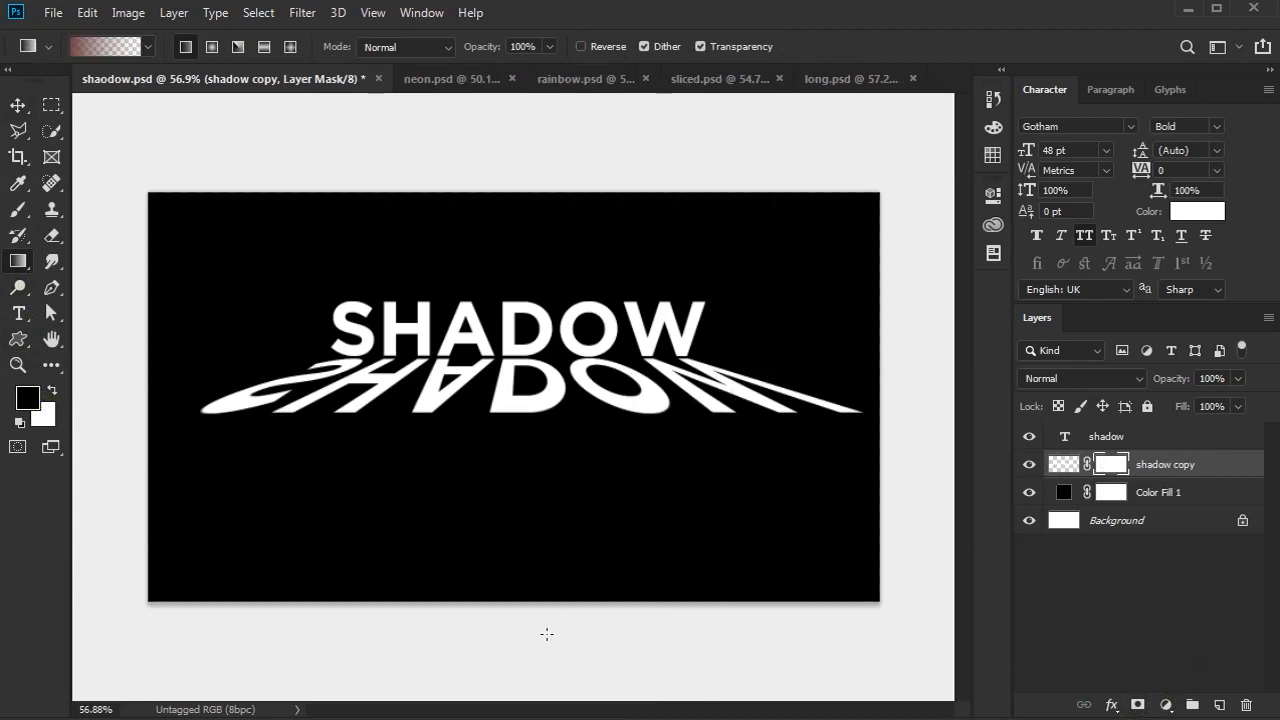
pyautogui.moveTo(510, 316); pyautogui.dragTo(510, 301)
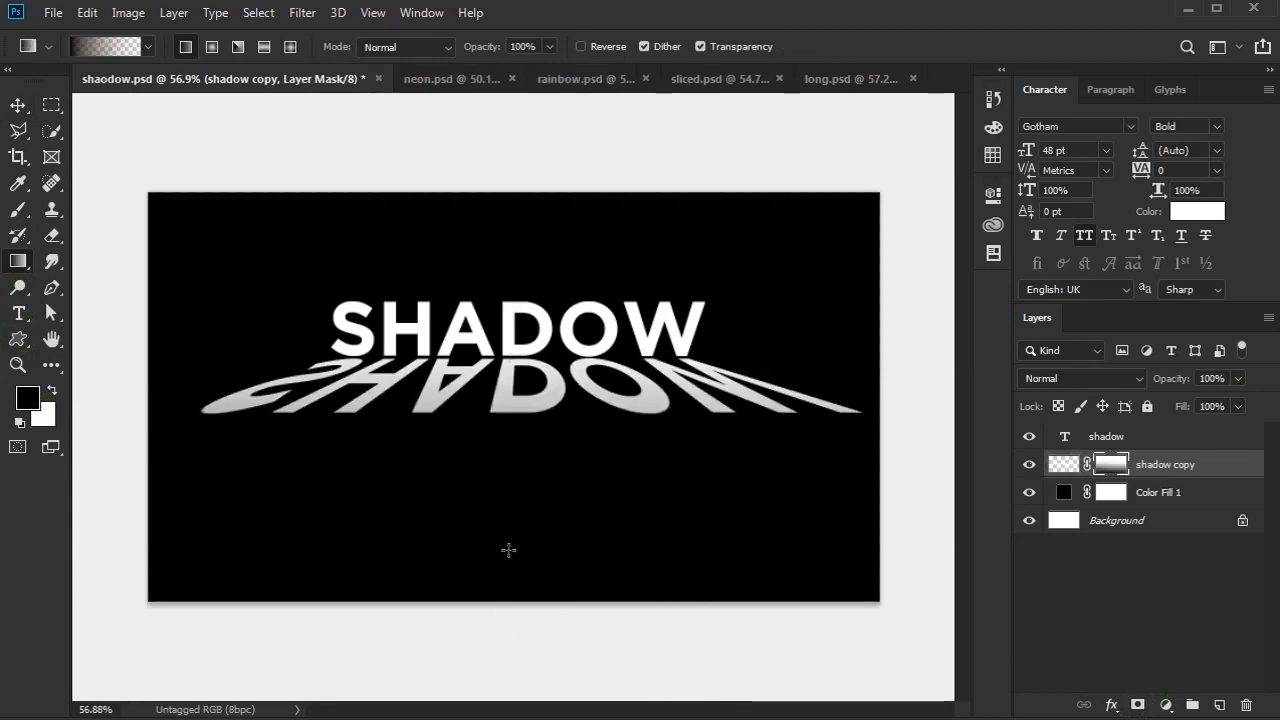
pyautogui.moveTo(491, 416); pyautogui.dragTo(499, 428)
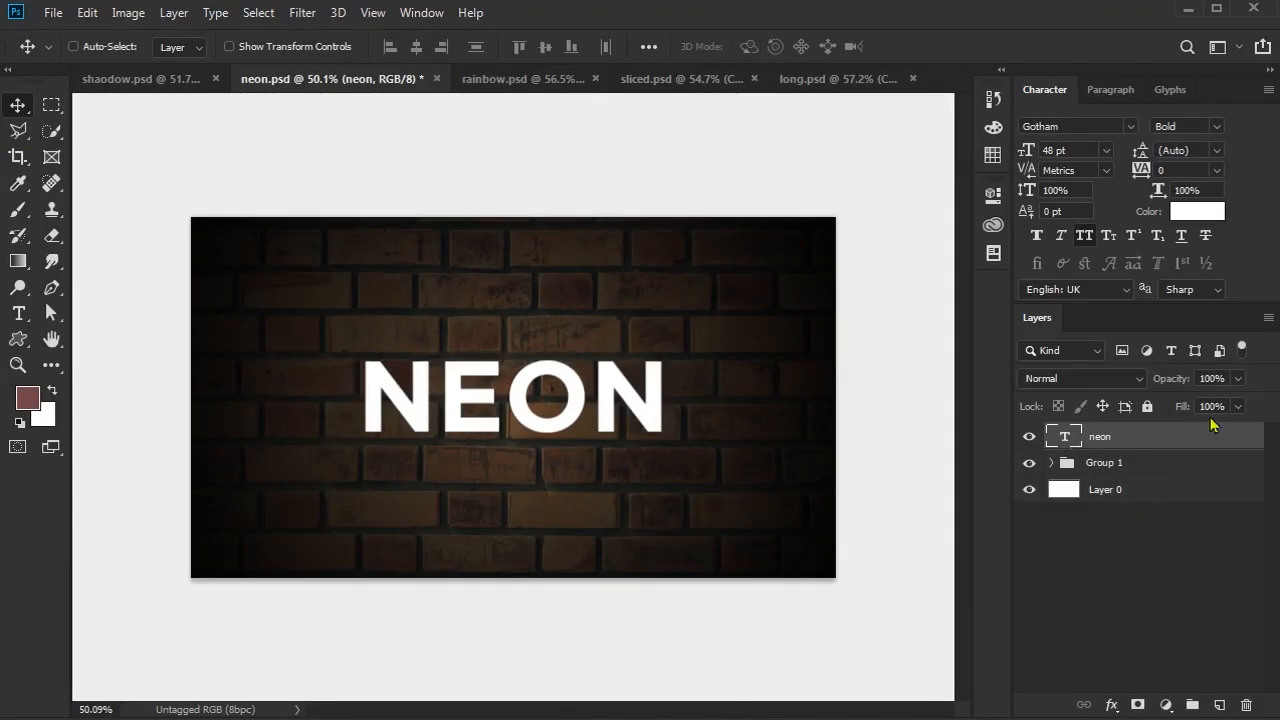
# - In neon.psd, reduce the neon text layer's fill to 0% and give it a white, centered Stroke style
pyautogui.click(1238, 406)
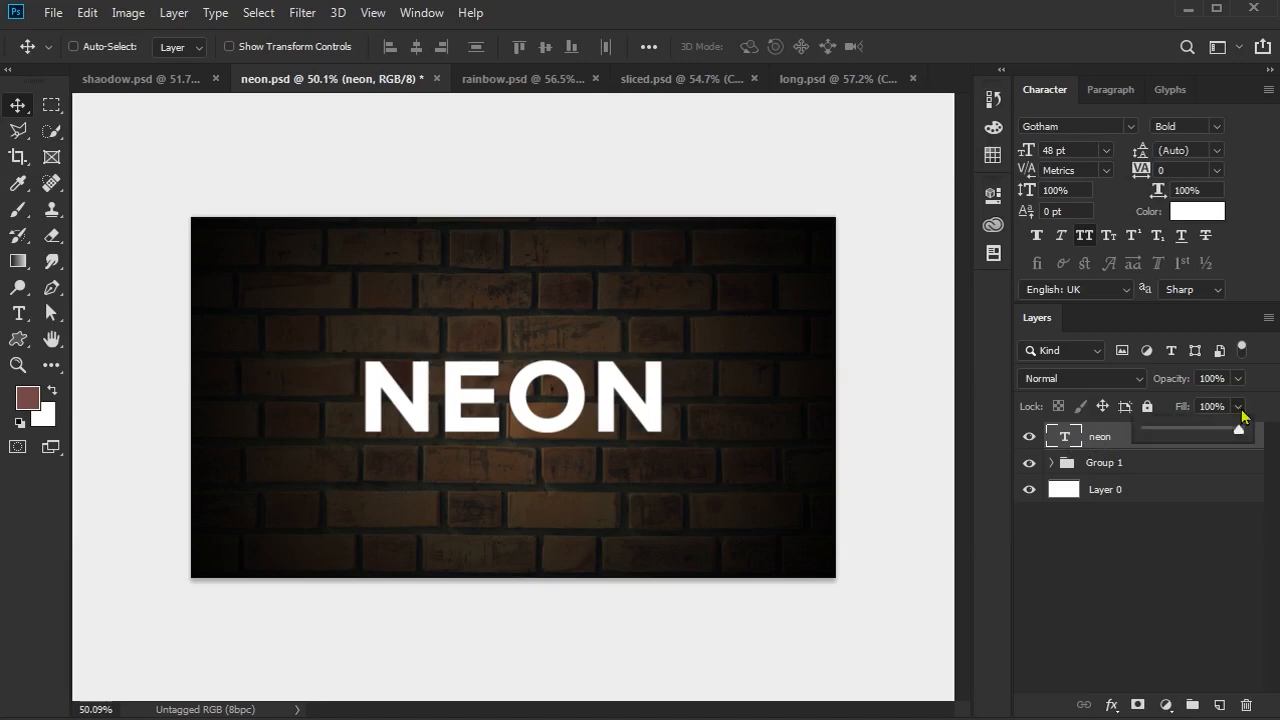
pyautogui.moveTo(1222, 436); pyautogui.dragTo(1136, 440)
pyautogui.rightClick(1154, 437)
pyautogui.click(1000, 97)
pyautogui.moveTo(726, 490); pyautogui.dragTo(1158, 132)
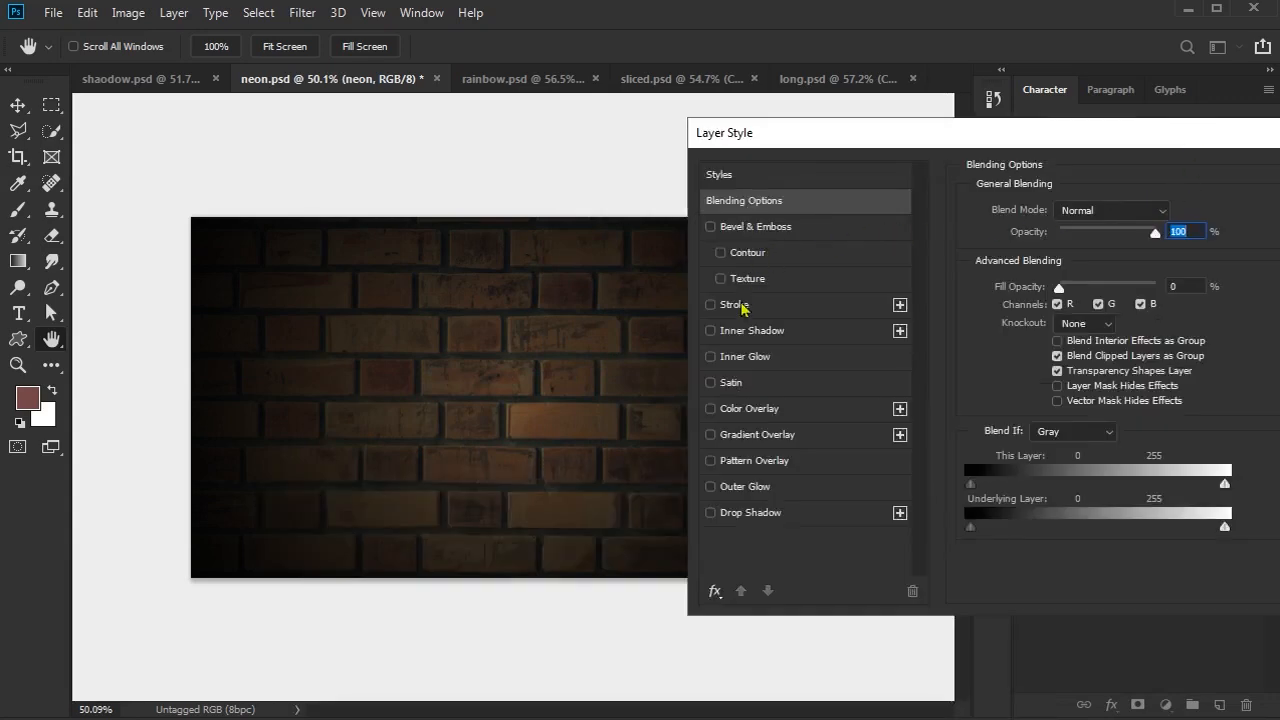
pyautogui.click(743, 302)
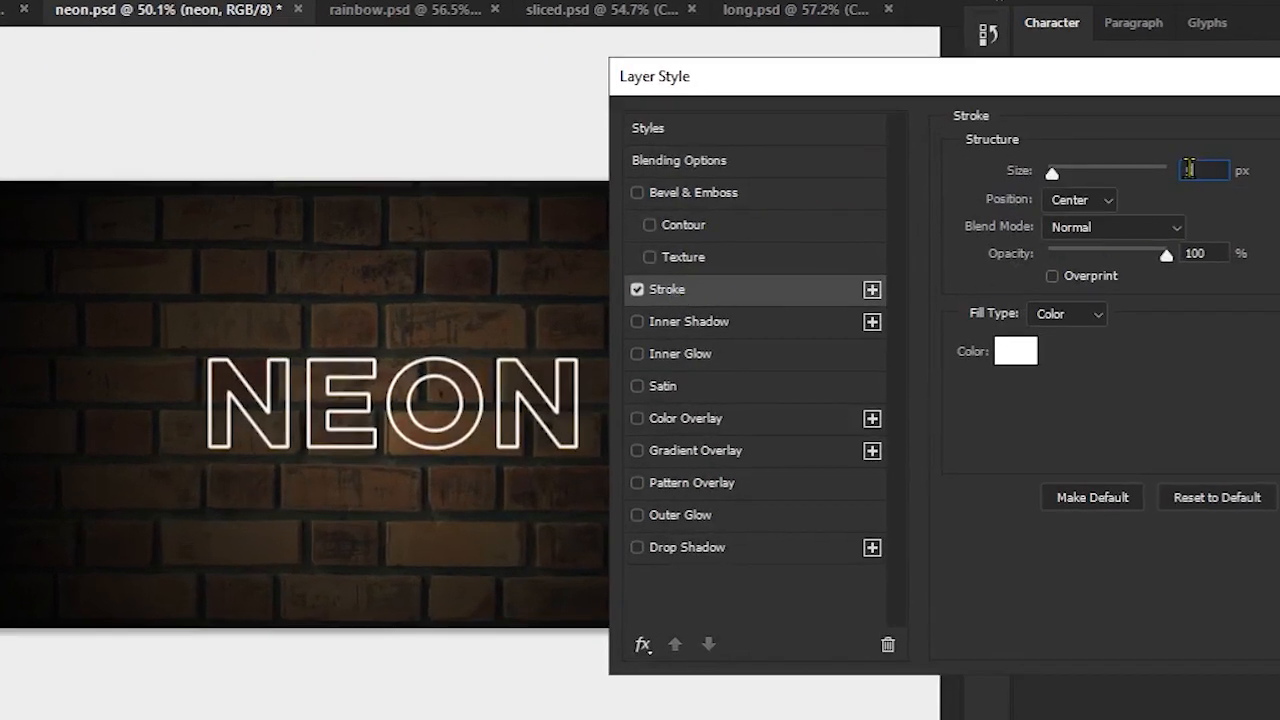
# - Add a blue 29 px Outer Glow in Normal mode and a blue 27 px Inner Glow in Screen mode, both at 100% opacity
pyautogui.click(705, 516)
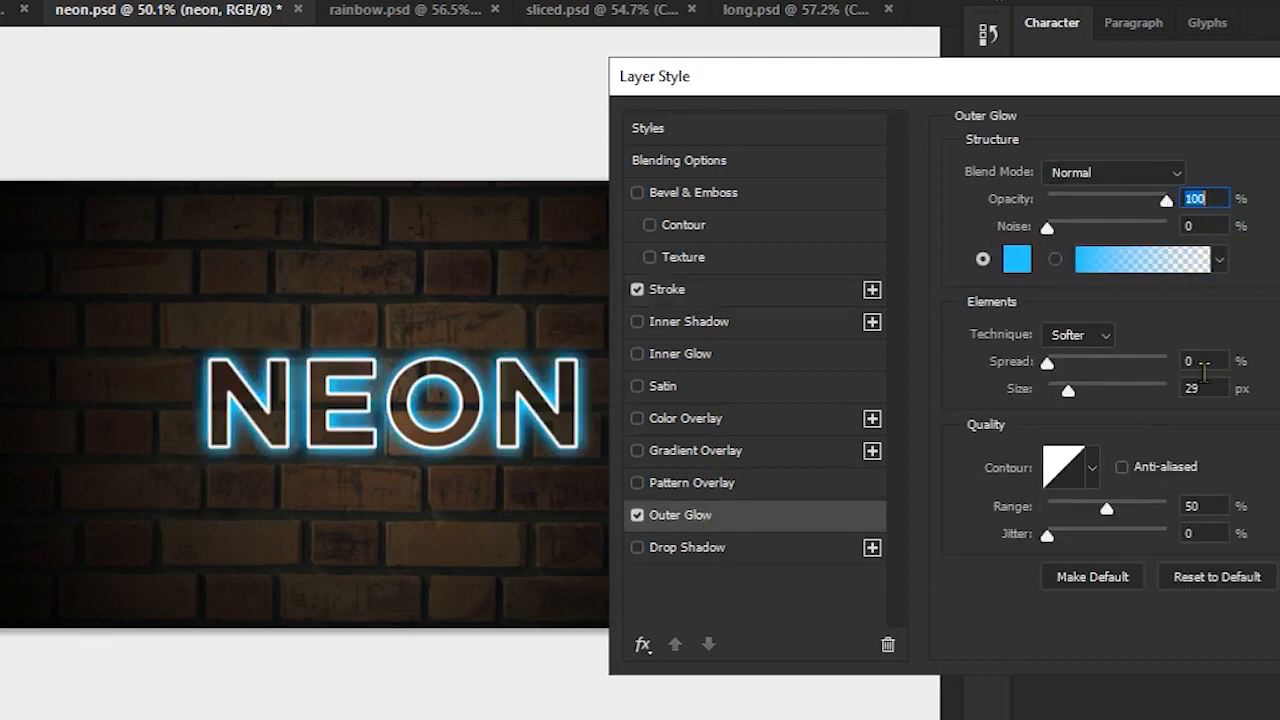
pyautogui.click(673, 358)
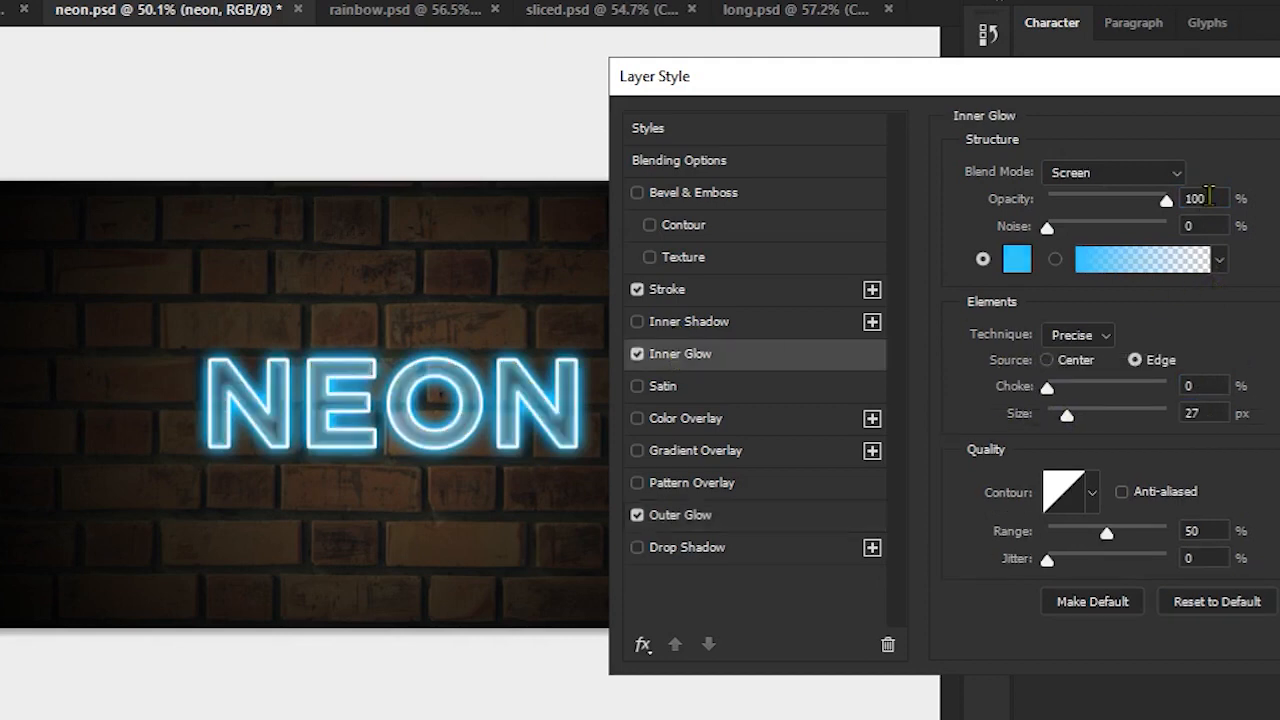
pyautogui.moveTo(1147, 105); pyautogui.dragTo(809, 157)
pyautogui.click(1200, 177)
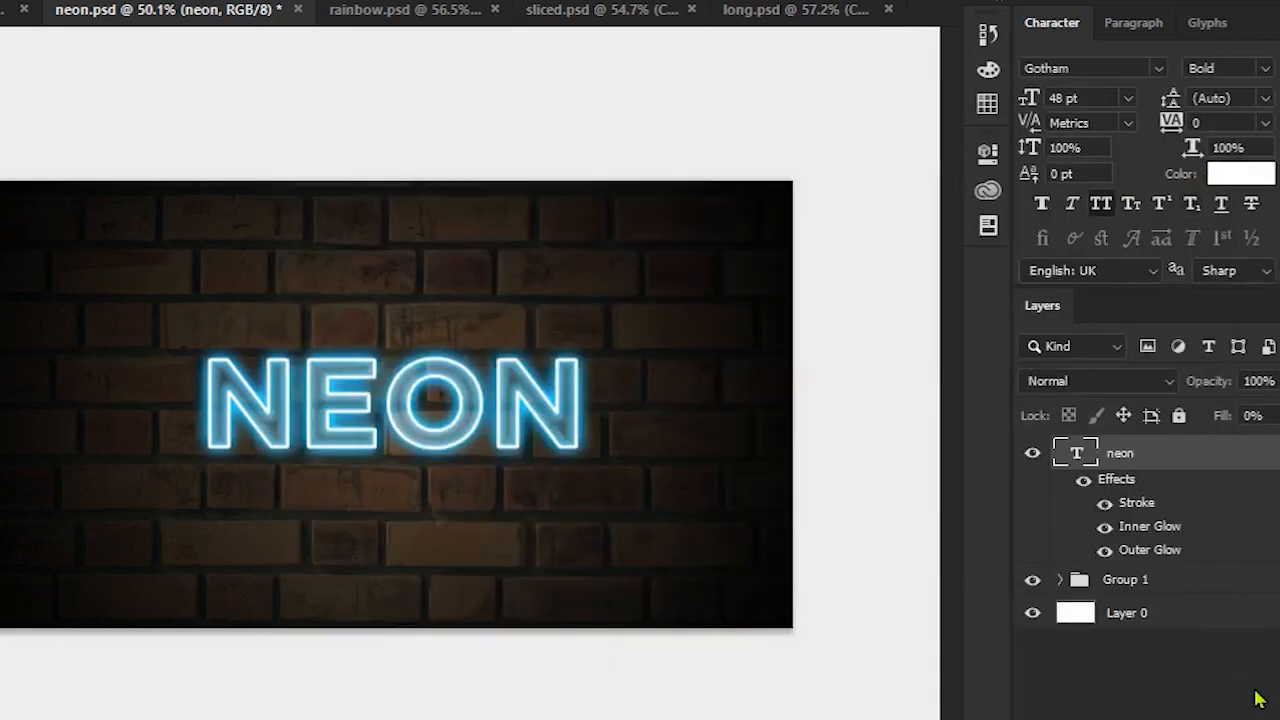
# - Create a new layer and paint a blue glow across the NEON text with a 441 px brush at 28% flow
pyautogui.click(1219, 705)
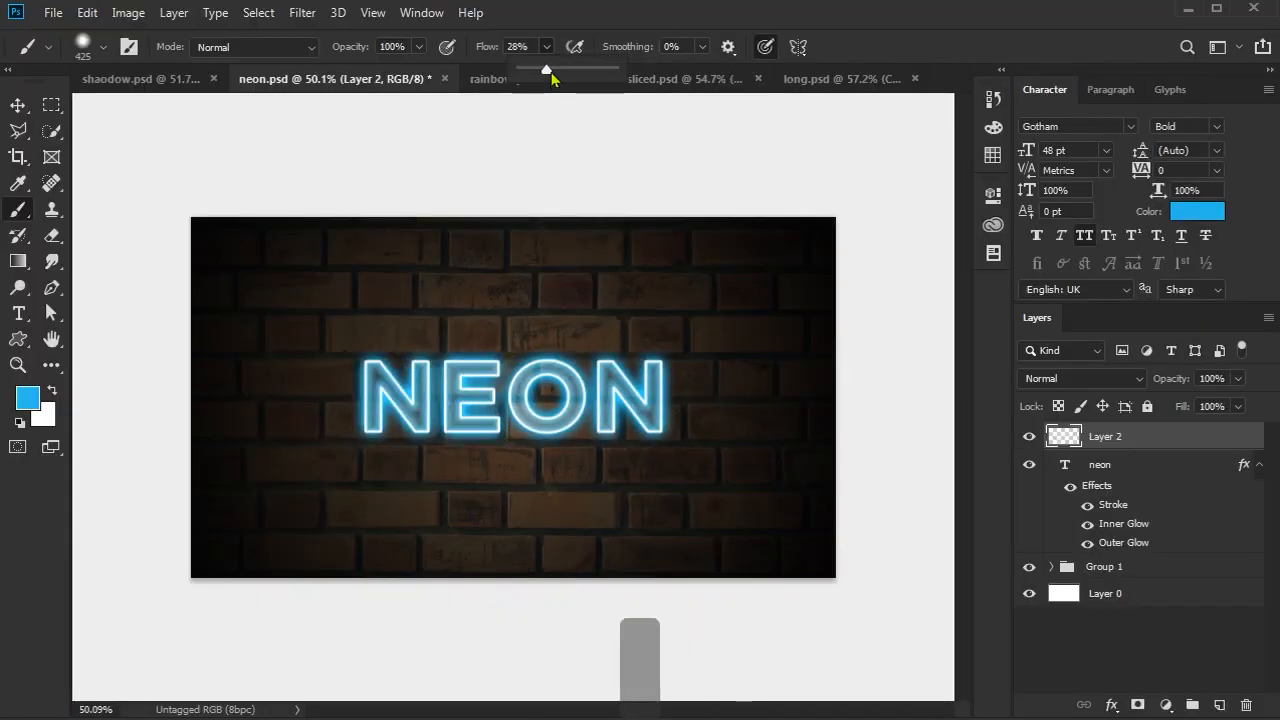
pyautogui.click(852, 50)
pyautogui.keyDown('alt'); pyautogui.moveTo(503, 357); pyautogui.dragTo(508, 373); pyautogui.keyUp('alt')
pyautogui.rightClick(515, 371)
pyautogui.click(560, 418)
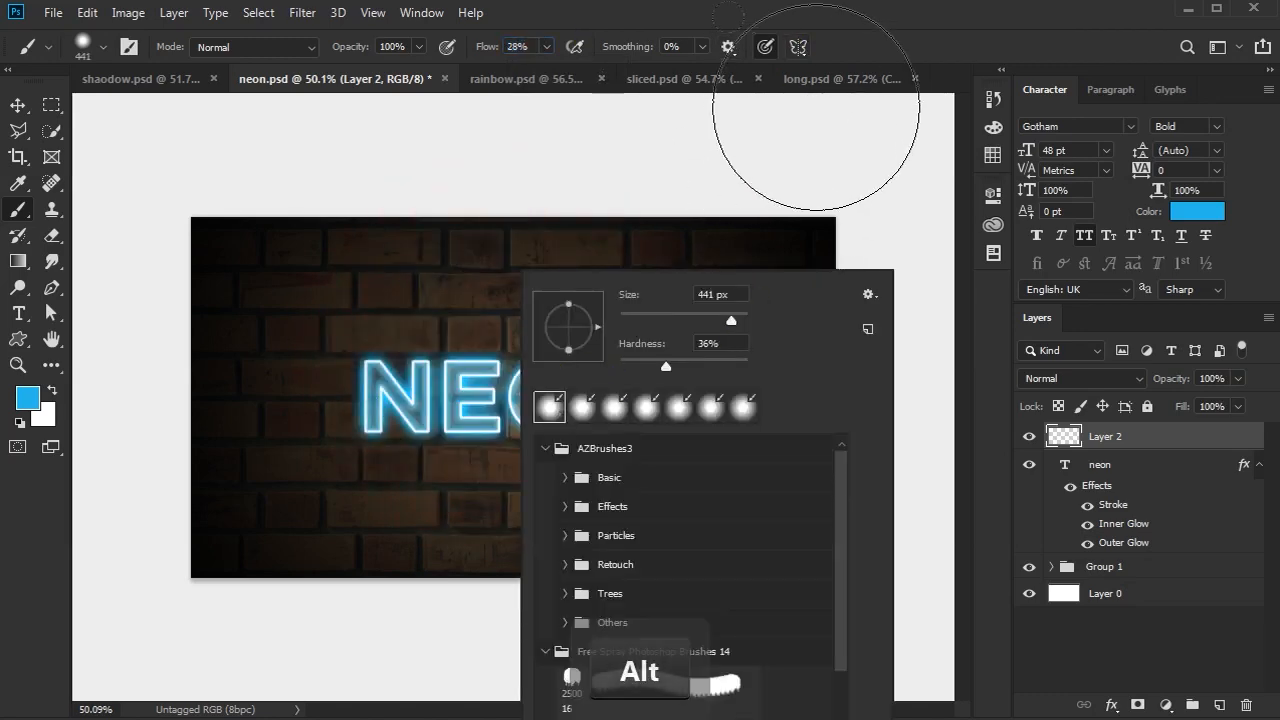
pyautogui.click(884, 48)
pyautogui.moveTo(361, 405)
pyautogui.mouseDown()
pyautogui.moveTo(609, 394)
pyautogui.moveTo(643, 400)
pyautogui.mouseUp()
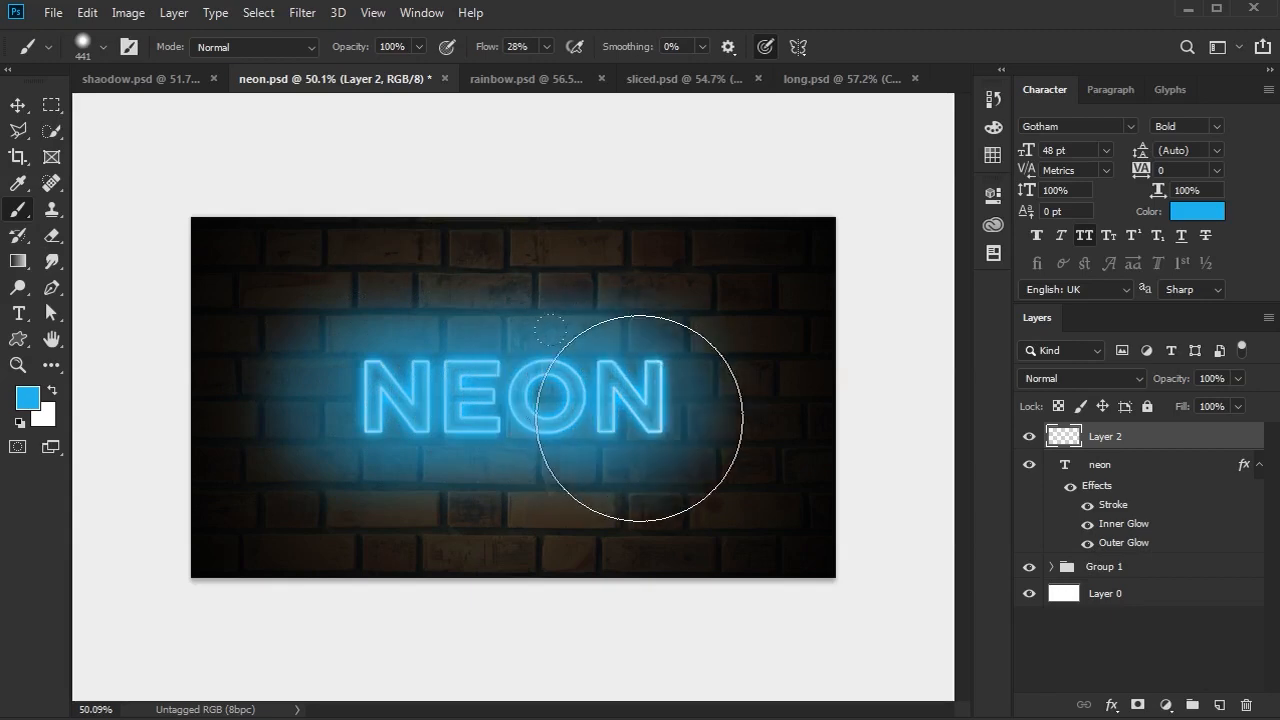
# - Set the glow layer's blend mode to Screen and extend the glow around the text with a 585 px brush at 1% flow
pyautogui.click(1058, 380)
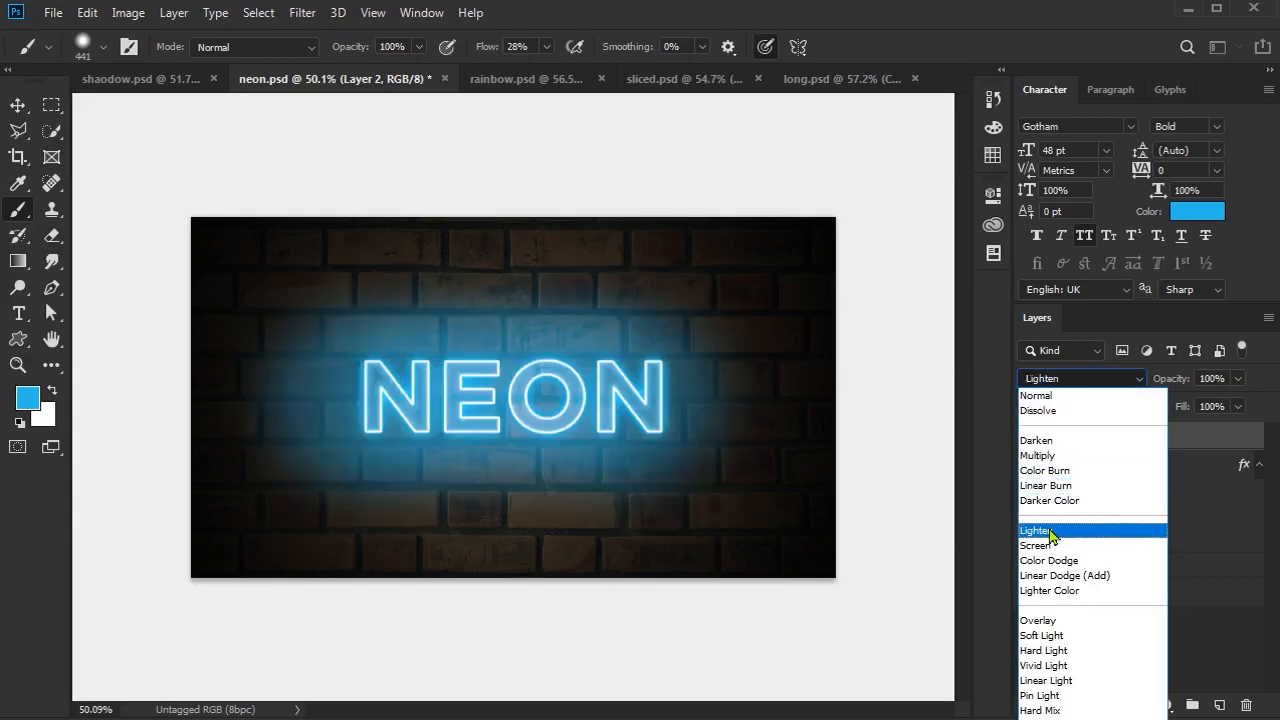
pyautogui.click(1050, 546)
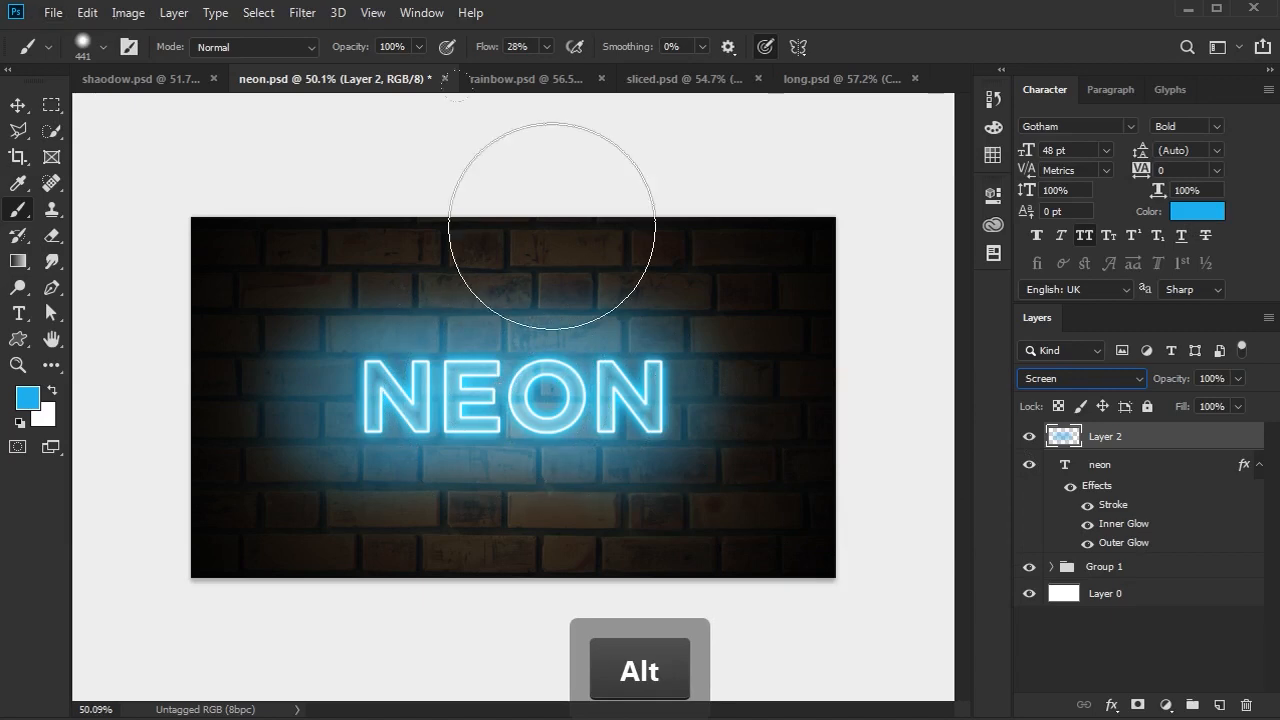
pyautogui.click(546, 46)
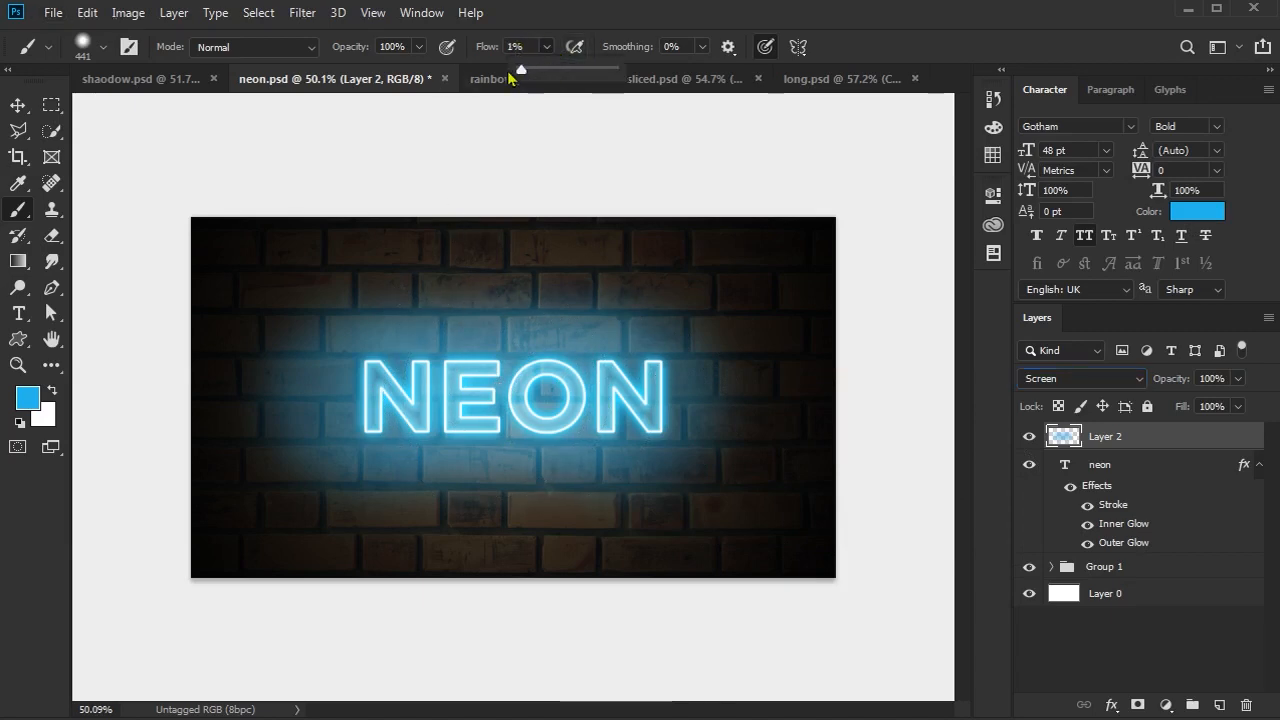
pyautogui.moveTo(461, 413); pyautogui.dragTo(490, 415)
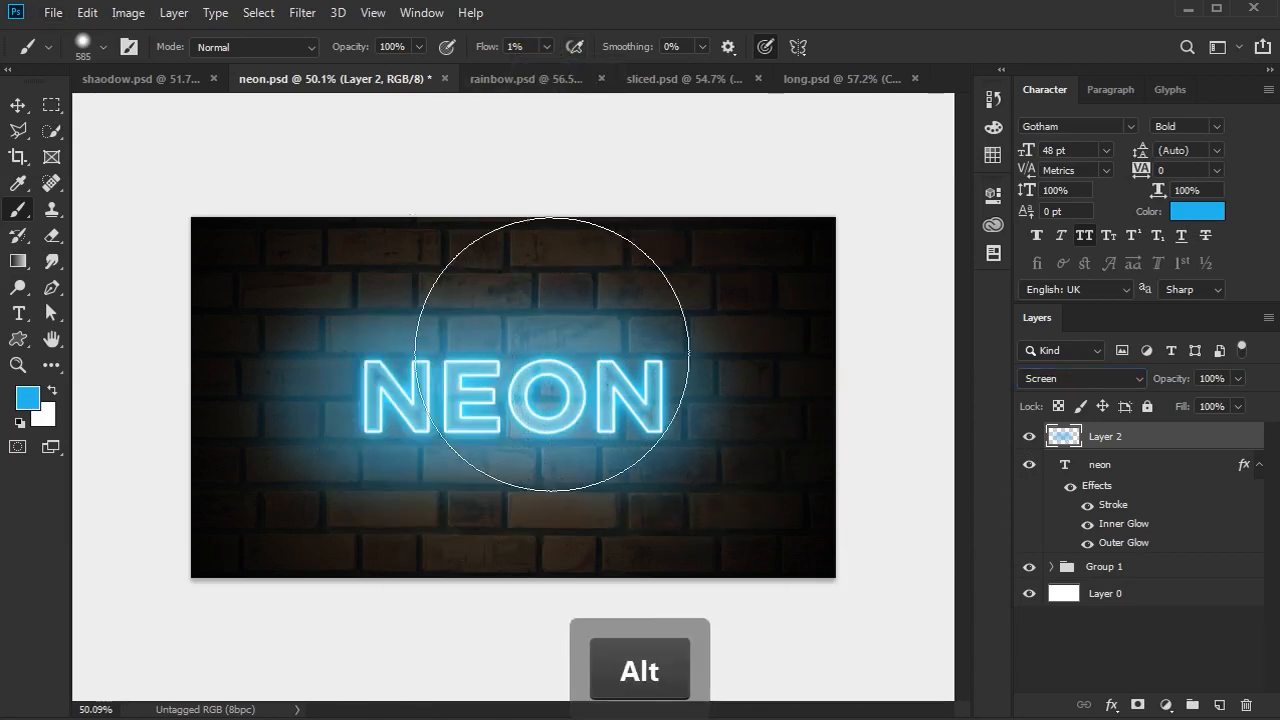
pyautogui.moveTo(379, 423)
pyautogui.mouseDown()
pyautogui.moveTo(646, 423)
pyautogui.moveTo(371, 257)
pyautogui.moveTo(300, 329)
pyautogui.mouseUp()
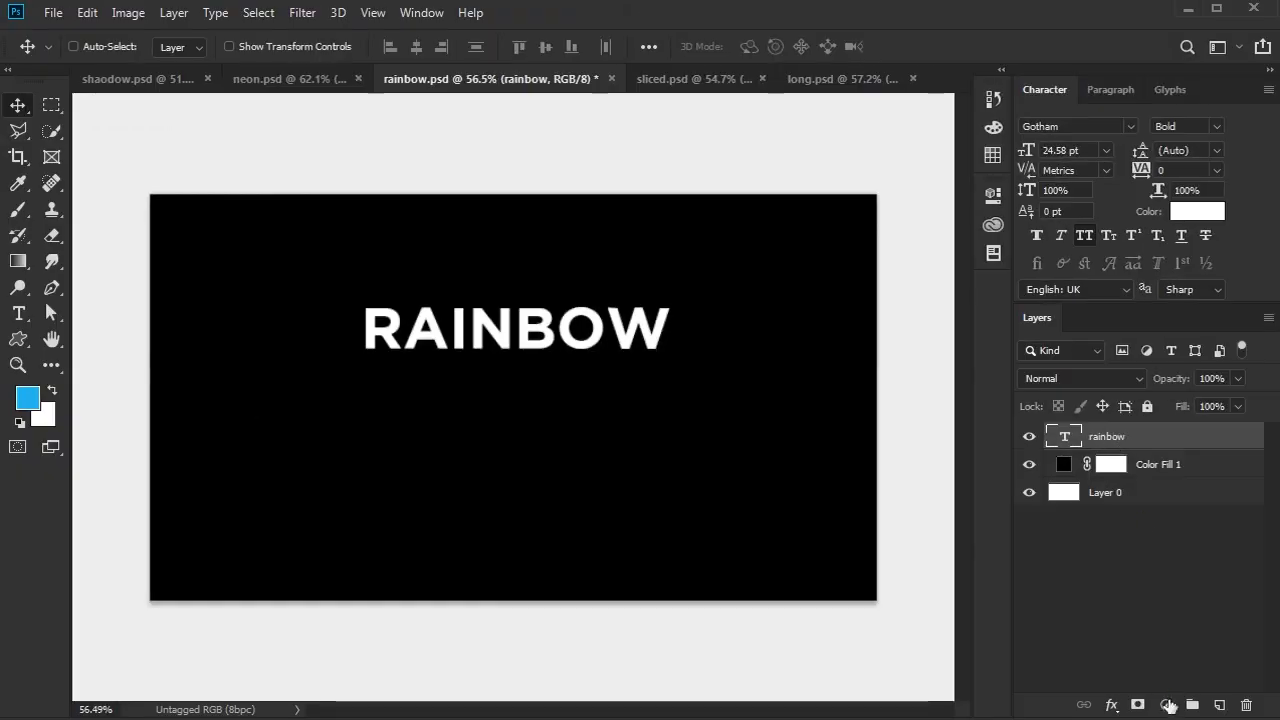
# - In rainbow.psd, add a gradient fill layer above the rainbow text using the Transparent Rainbow preset
pyautogui.click(1166, 705)
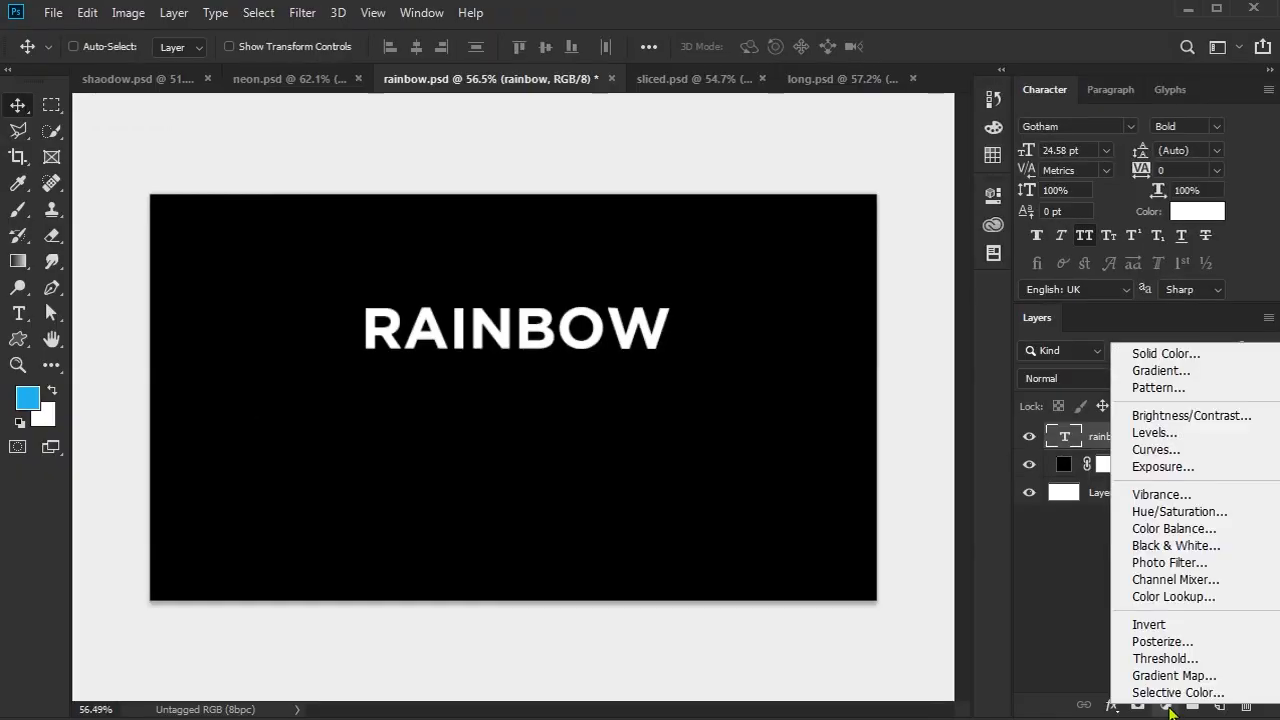
pyautogui.click(1165, 371)
pyautogui.click(1008, 252)
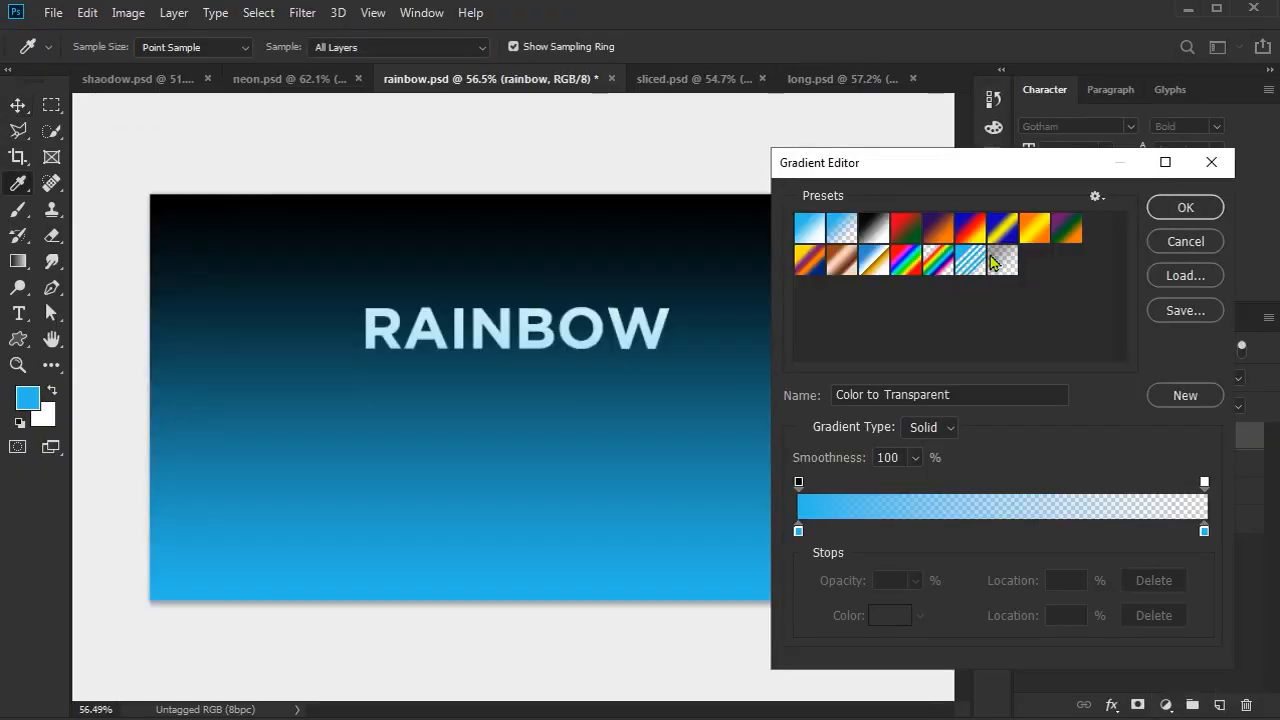
pyautogui.click(936, 262)
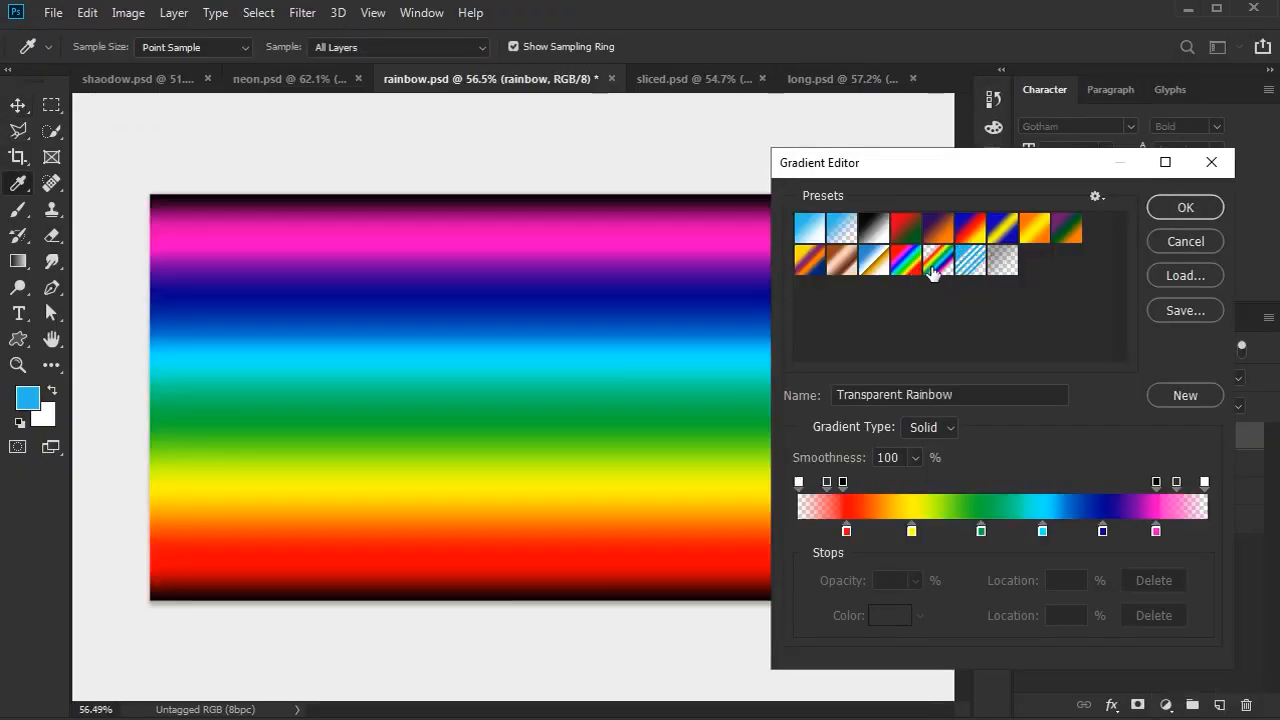
pyautogui.click(1185, 208)
# - Set the gradient fill's angle to 0° and its scale to 78%
pyautogui.write('0')
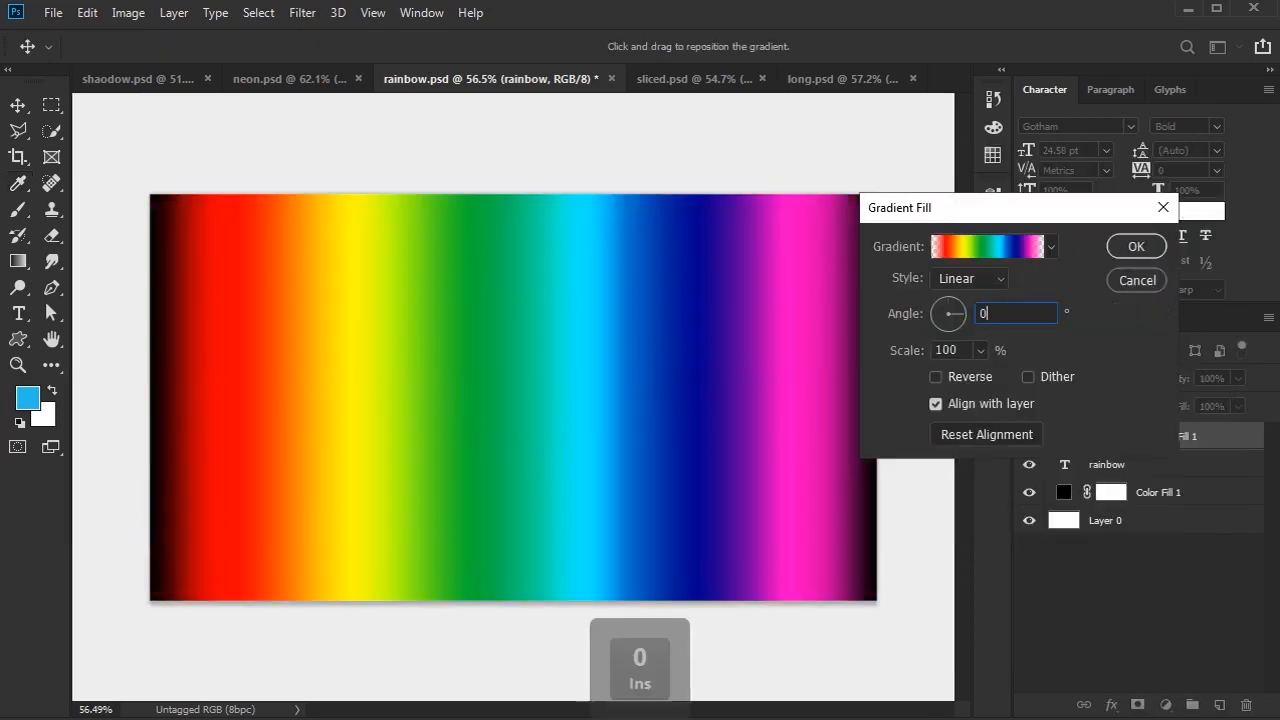
pyautogui.click(981, 350)
pyautogui.moveTo(980, 376); pyautogui.dragTo(979, 381)
pyautogui.click(1140, 249)
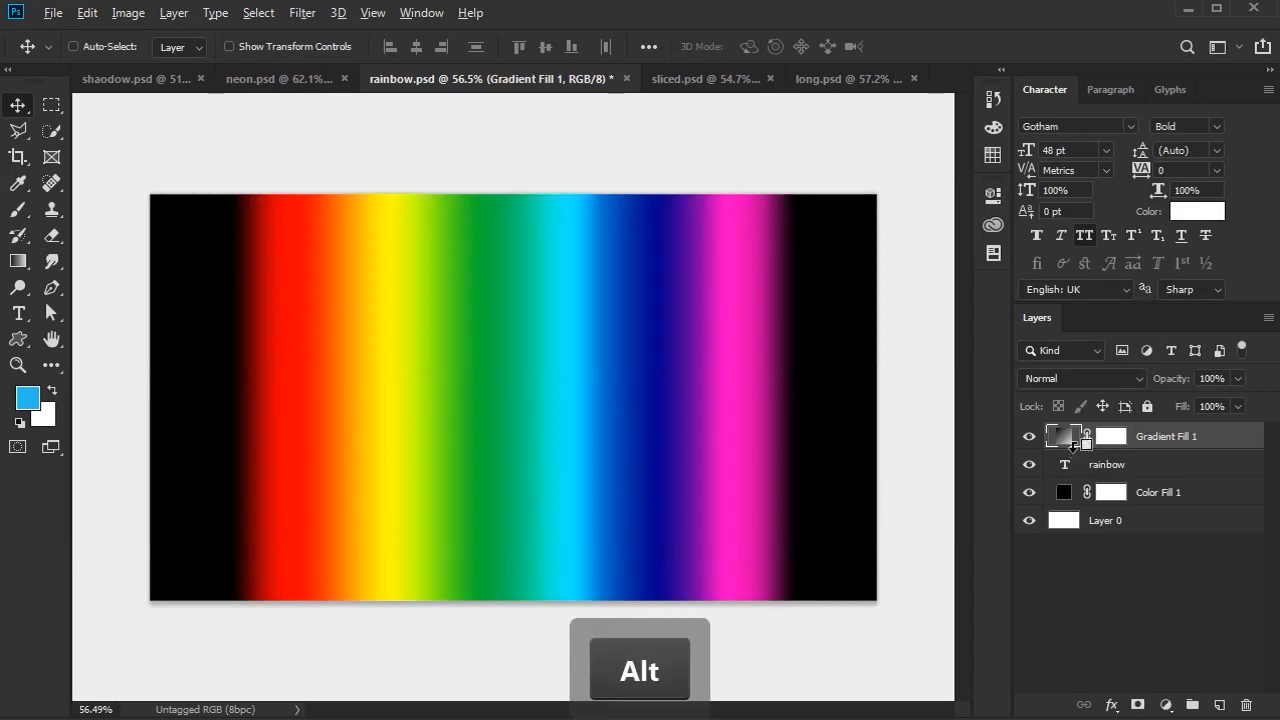
# - Clip the gradient fill to the rainbow text and shift the gradient right so red begins at the letter R
pyautogui.keyDown('alt'); pyautogui.click(1072, 443); pyautogui.keyUp('alt')
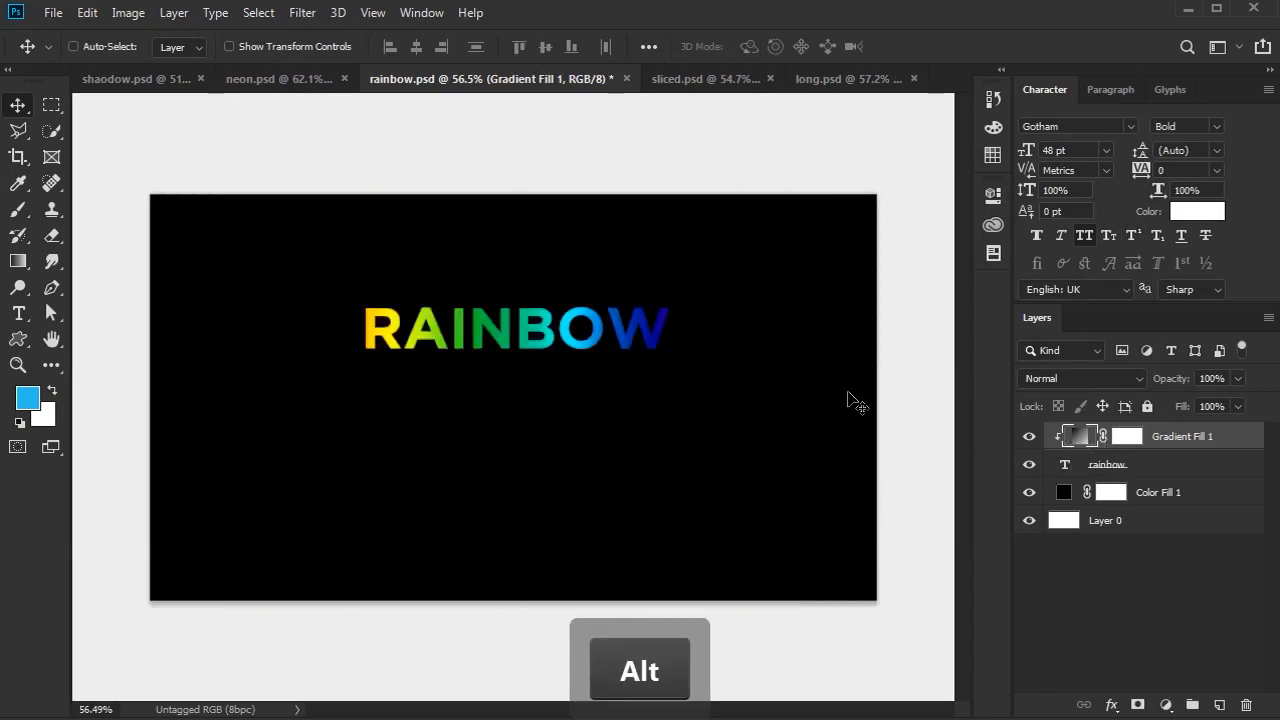
pyautogui.doubleClick(1077, 436)
pyautogui.moveTo(644, 367); pyautogui.dragTo(706, 367)
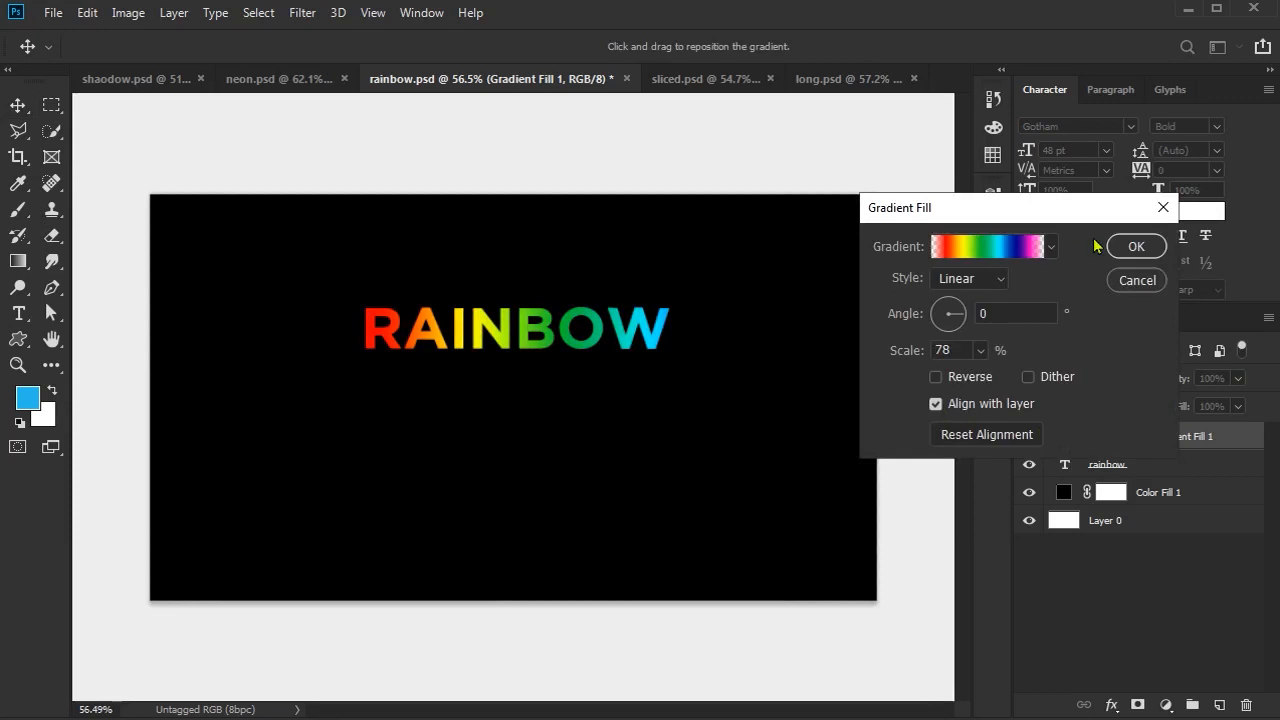
pyautogui.click(1133, 246)
# - Convert the gradient fill and rainbow text layers together into one smart object
pyautogui.keyDown('shift'); pyautogui.click(1140, 475); pyautogui.keyUp('shift')
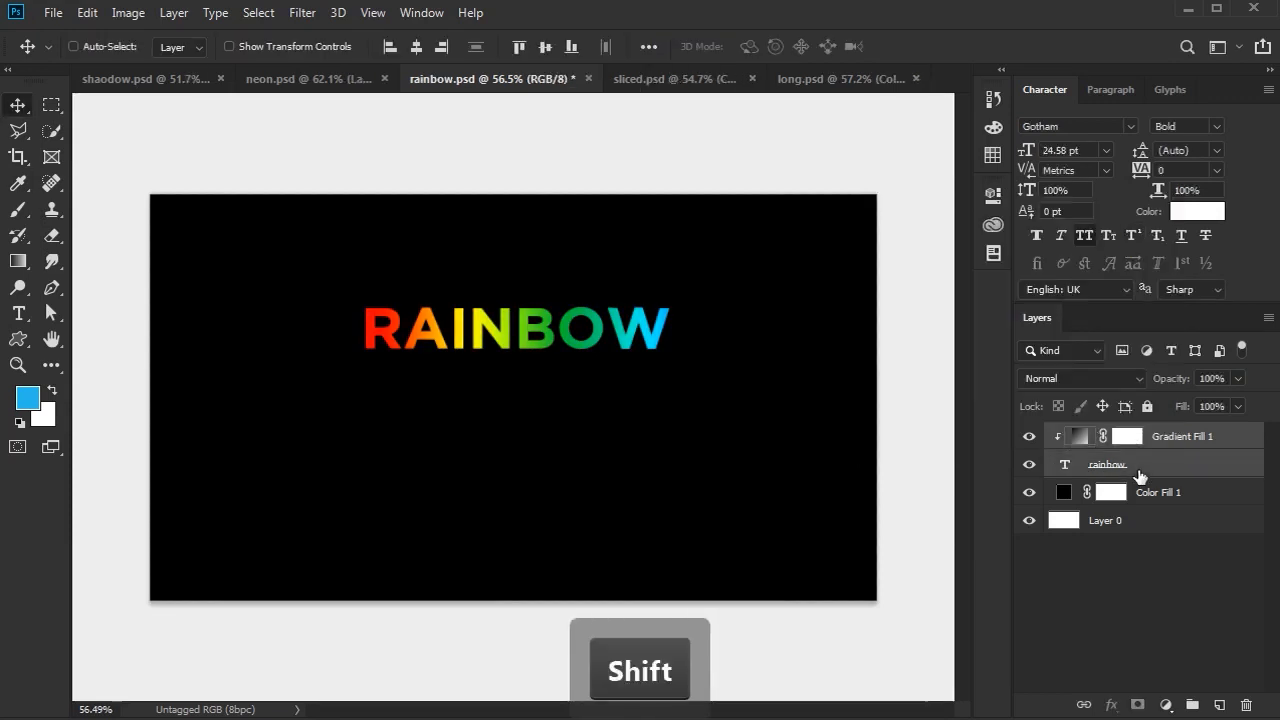
pyautogui.rightClick(1178, 454)
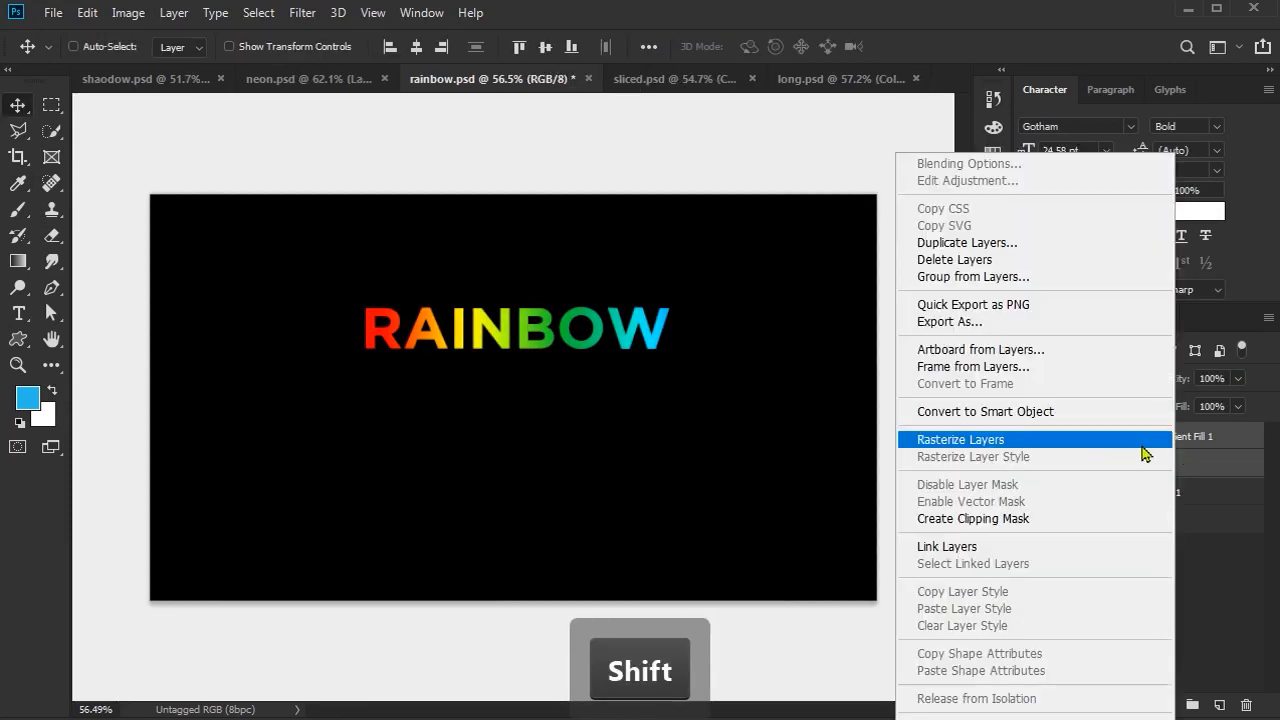
pyautogui.click(1050, 410)
# - Select a thin rectangular strip along the bottom edge of the RAINBOW text and copy it to a new layer
pyautogui.keyDown('alt'); pyautogui.scroll(1, 483, 346); pyautogui.keyUp('alt')
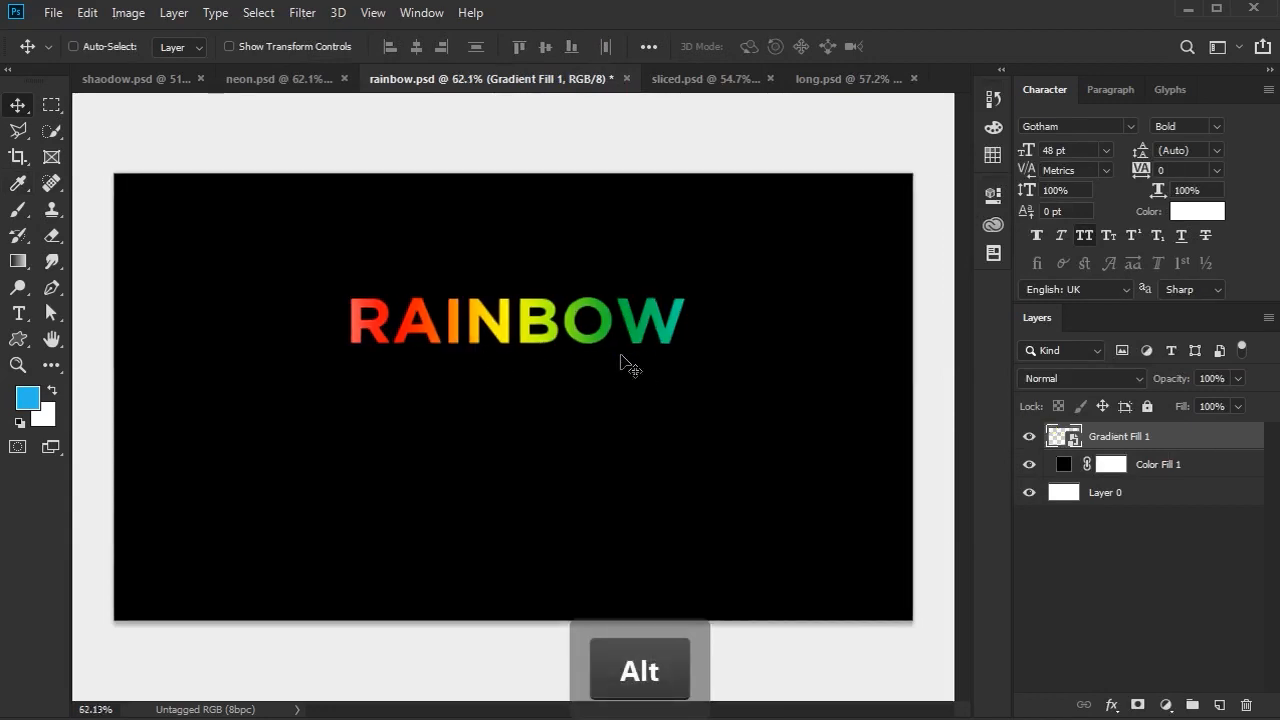
pyautogui.click(52, 105)
pyautogui.keyDown('alt'); pyautogui.scroll(5, 479, 346); pyautogui.keyUp('alt')
pyautogui.moveTo(216, 331); pyautogui.dragTo(842, 358)
pyautogui.press('ctrl')
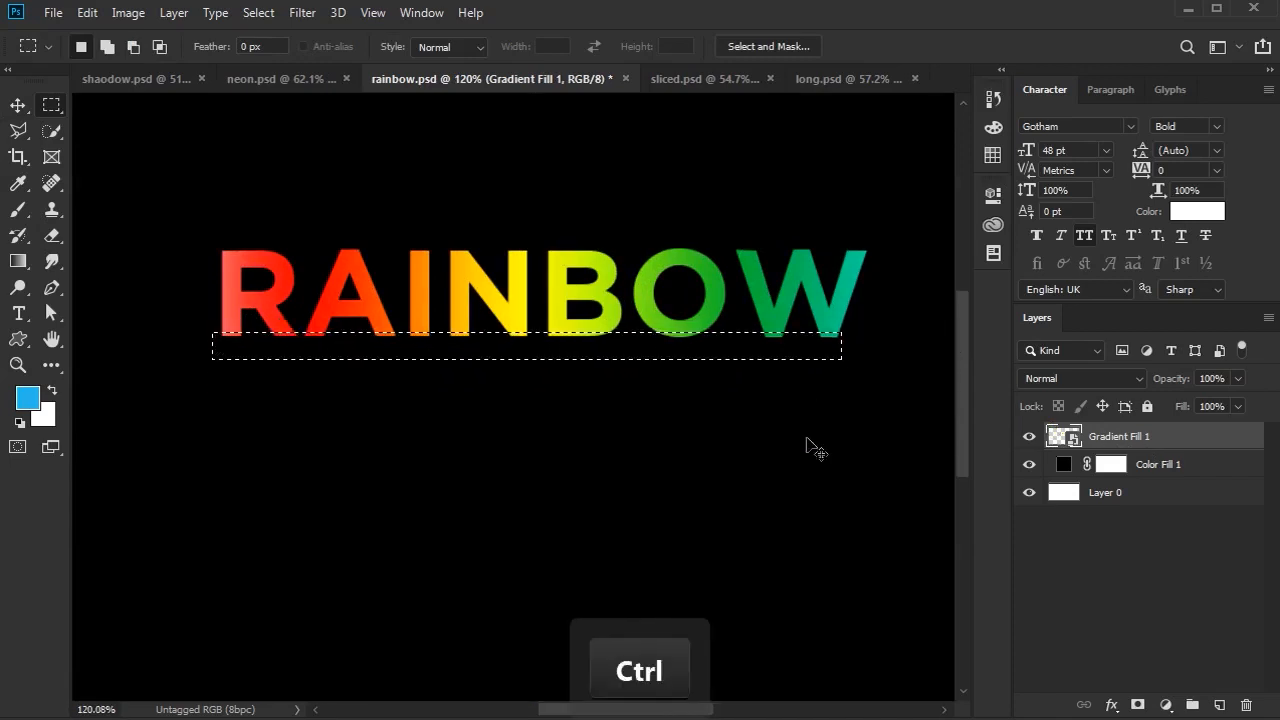
pyautogui.hotkey('ctrl', 'j')
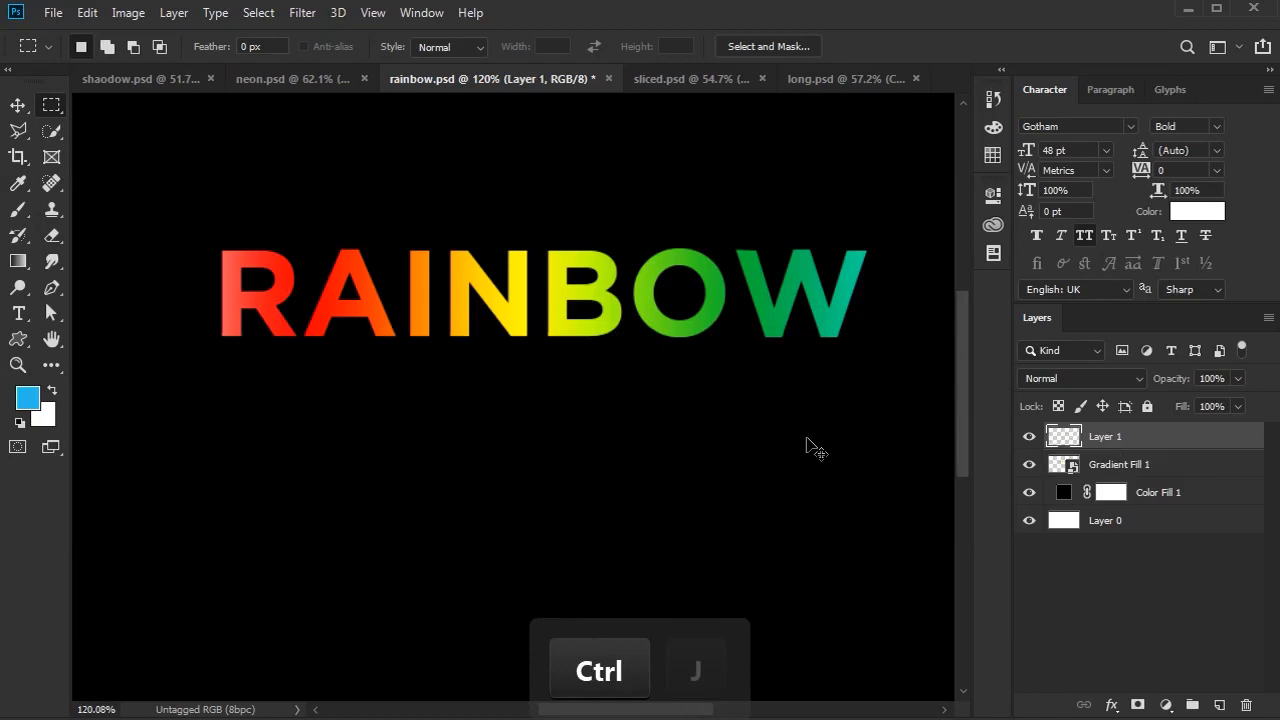
# - Stretch the copied strip straight down from the base of the RAINBOW text to about 9025% height, forming long coloured stripes
pyautogui.click(10, 112)
pyautogui.scroll(-5, 457, 320)
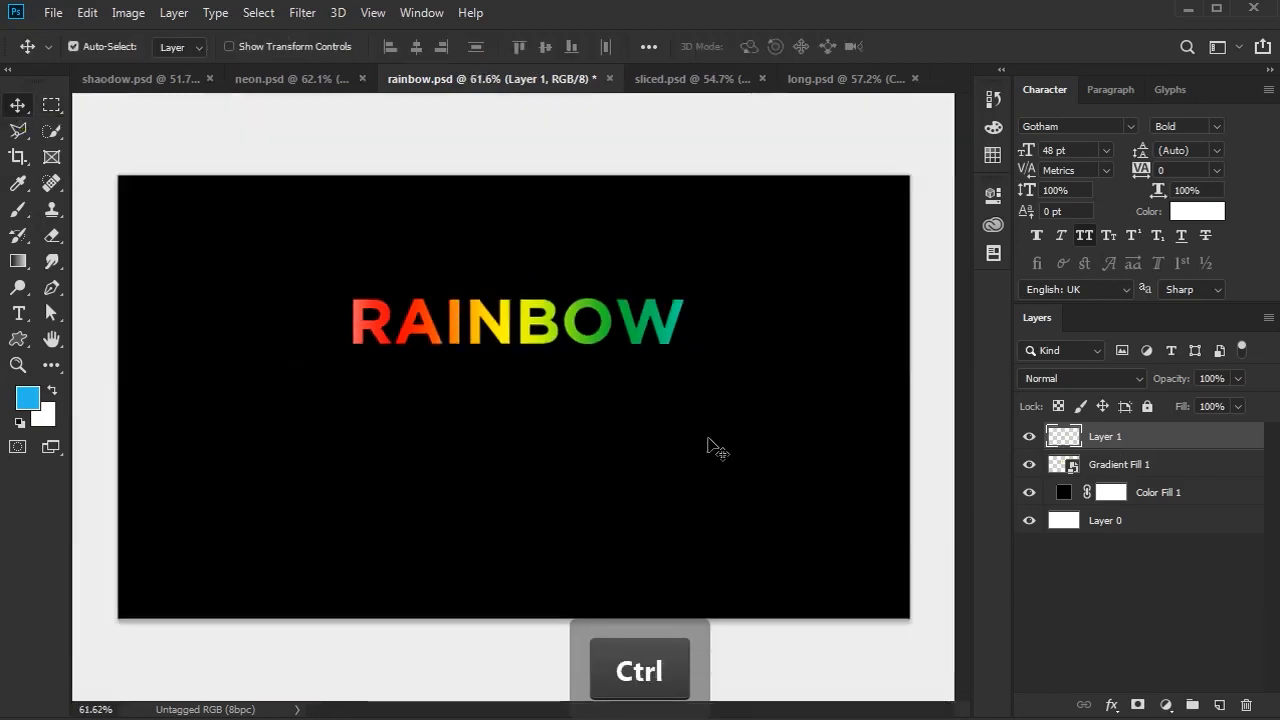
pyautogui.hotkey('ctrl', 't')
pyautogui.moveTo(510, 344); pyautogui.dragTo(508, 563)
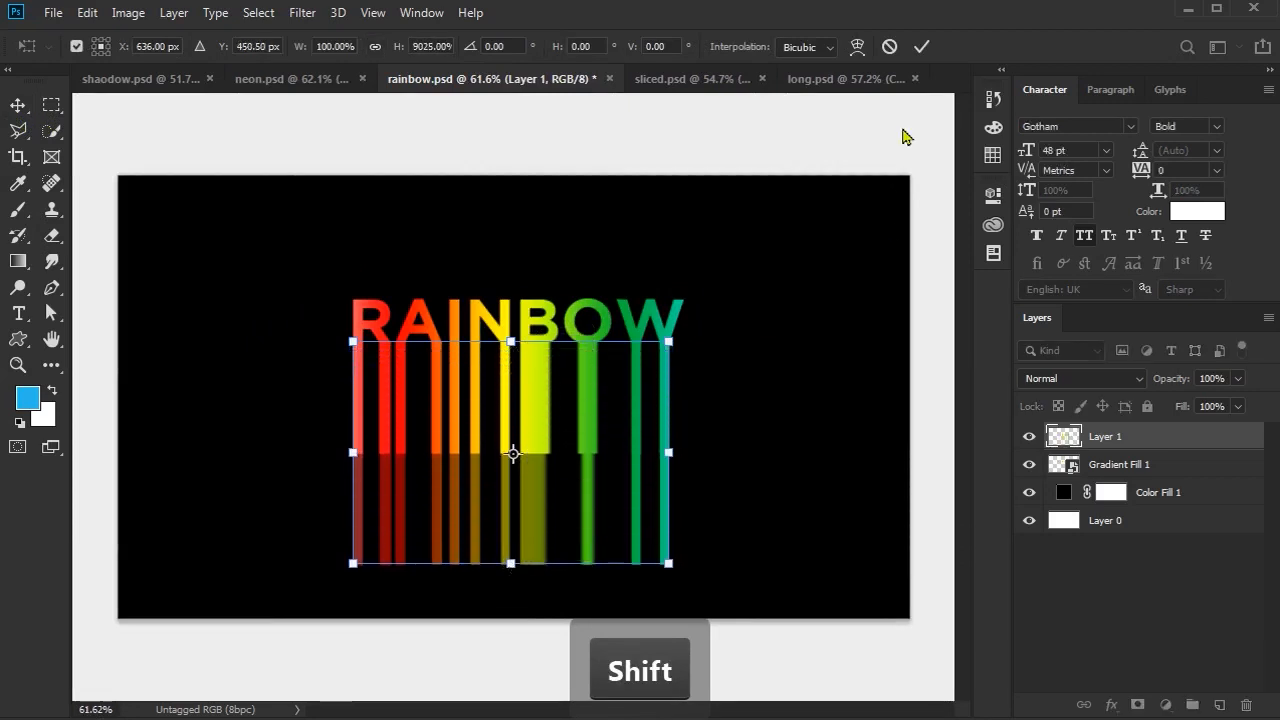
pyautogui.click(921, 47)
# - Move the stretched stripes layer below the RAINBOW text smart object in the layer order
pyautogui.keyDown('alt'); pyautogui.scroll(3, 531, 590); pyautogui.keyUp('alt')
pyautogui.keyDown('alt'); pyautogui.scroll(-4, 512, 337); pyautogui.keyUp('alt')
pyautogui.keyDown('alt'); pyautogui.scroll(2, 512, 395); pyautogui.keyUp('alt')
pyautogui.keyDown('alt'); pyautogui.scroll(1, 521, 428); pyautogui.keyUp('alt')
pyautogui.keyDown('alt'); pyautogui.scroll(-1, 521, 428); pyautogui.keyUp('alt')
pyautogui.moveTo(1146, 444); pyautogui.dragTo(1148, 472)
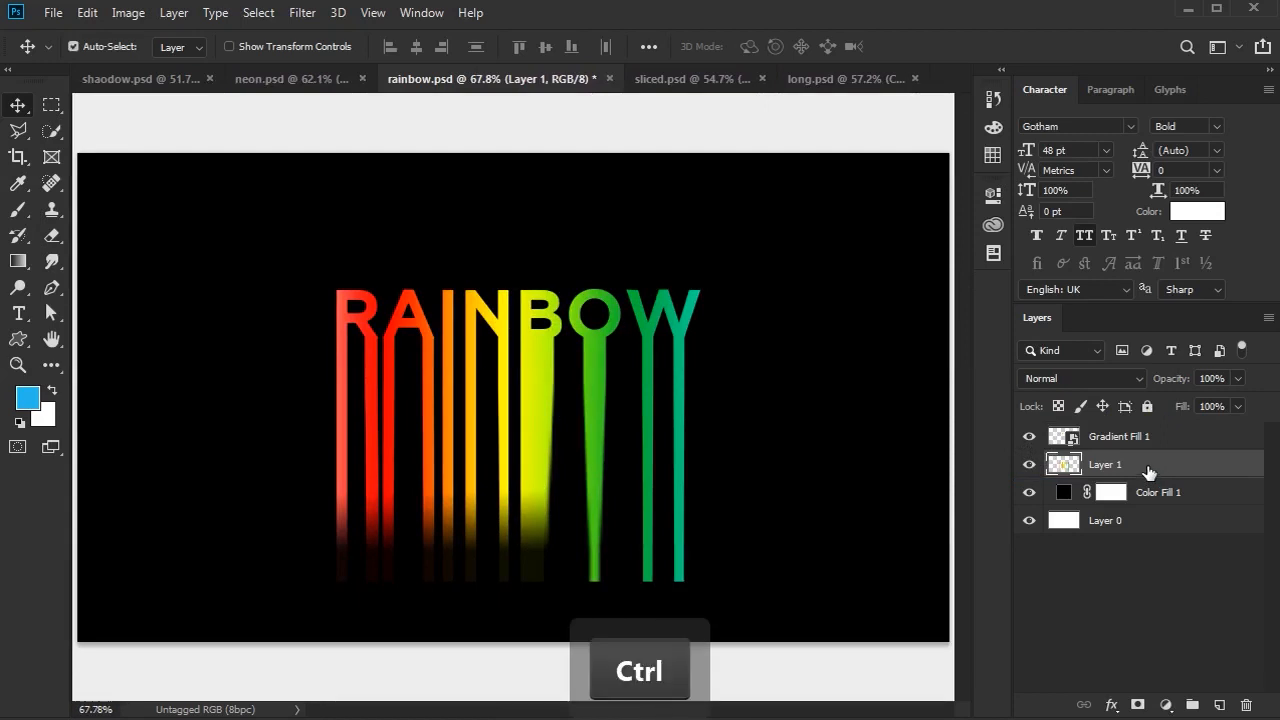
# - Duplicate the stripes layer and convert the lower of the two layers to a smart object
pyautogui.hotkey('ctrl', 'j')
pyautogui.click(1133, 495)
pyautogui.rightClick(1133, 497)
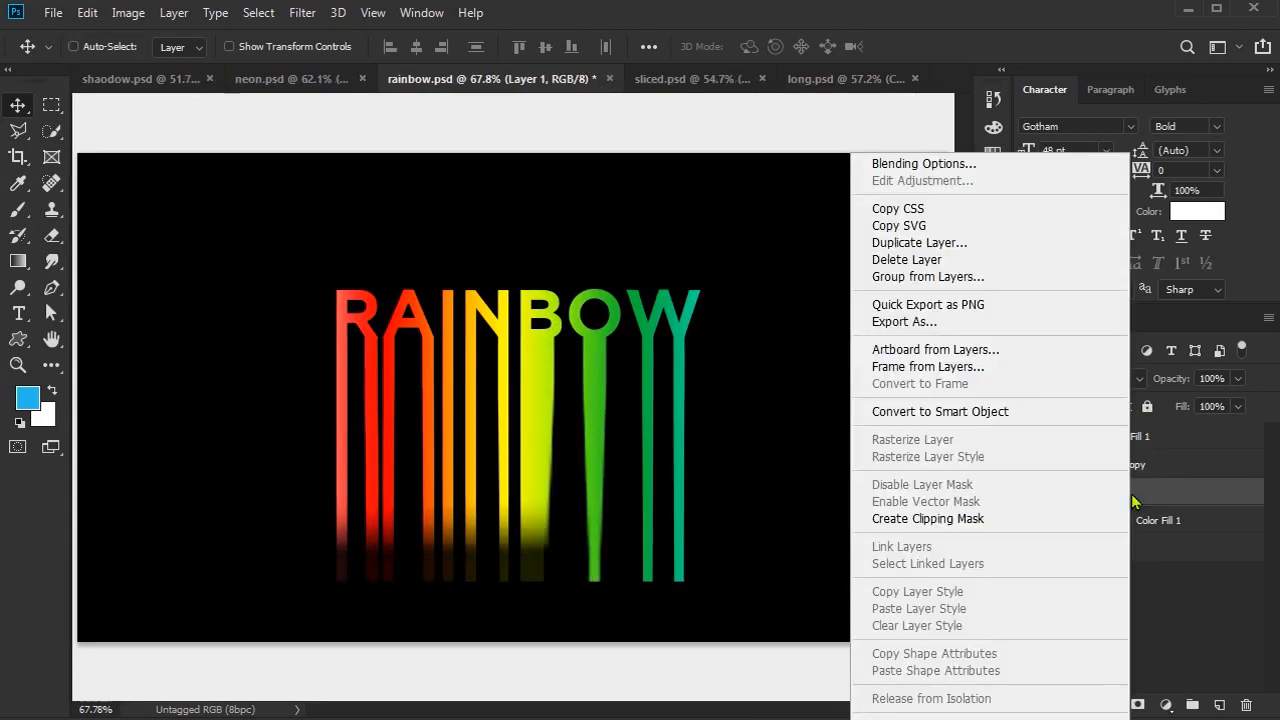
pyautogui.click(968, 418)
# - Apply a Gaussian Blur with a 10-pixel radius to the lower stripes smart object
pyautogui.click(303, 13)
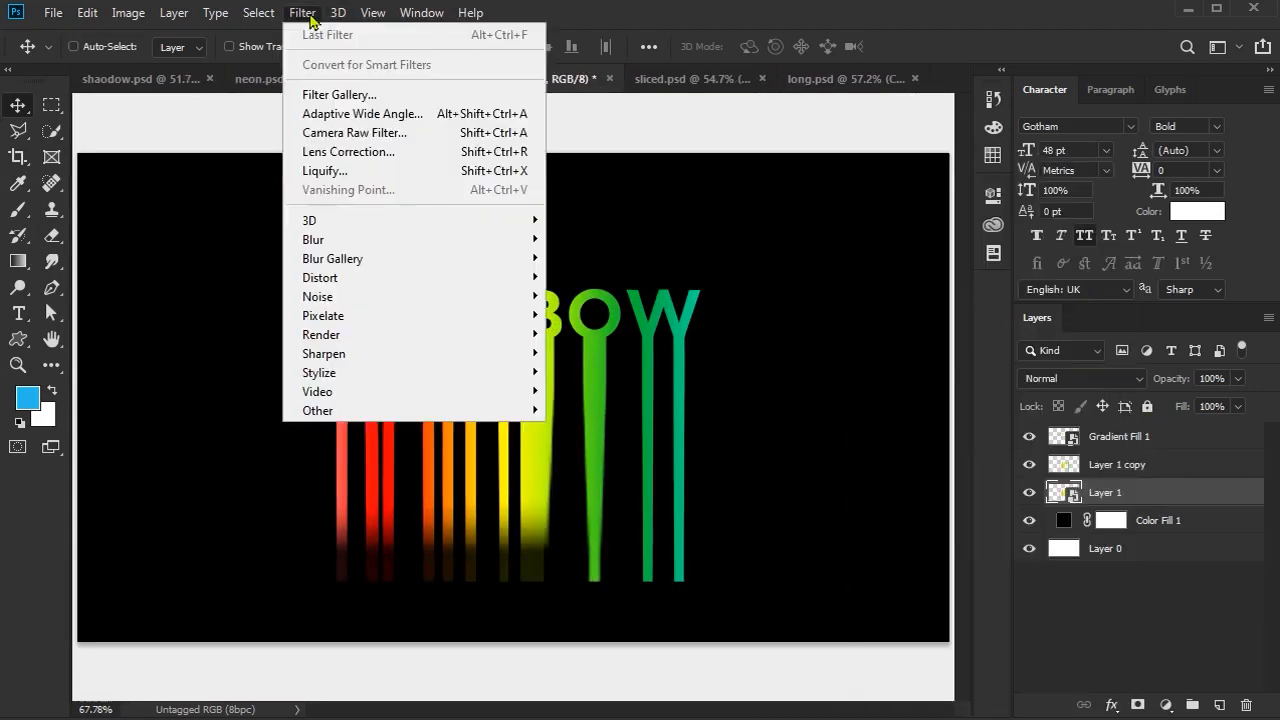
pyautogui.click(640, 311)
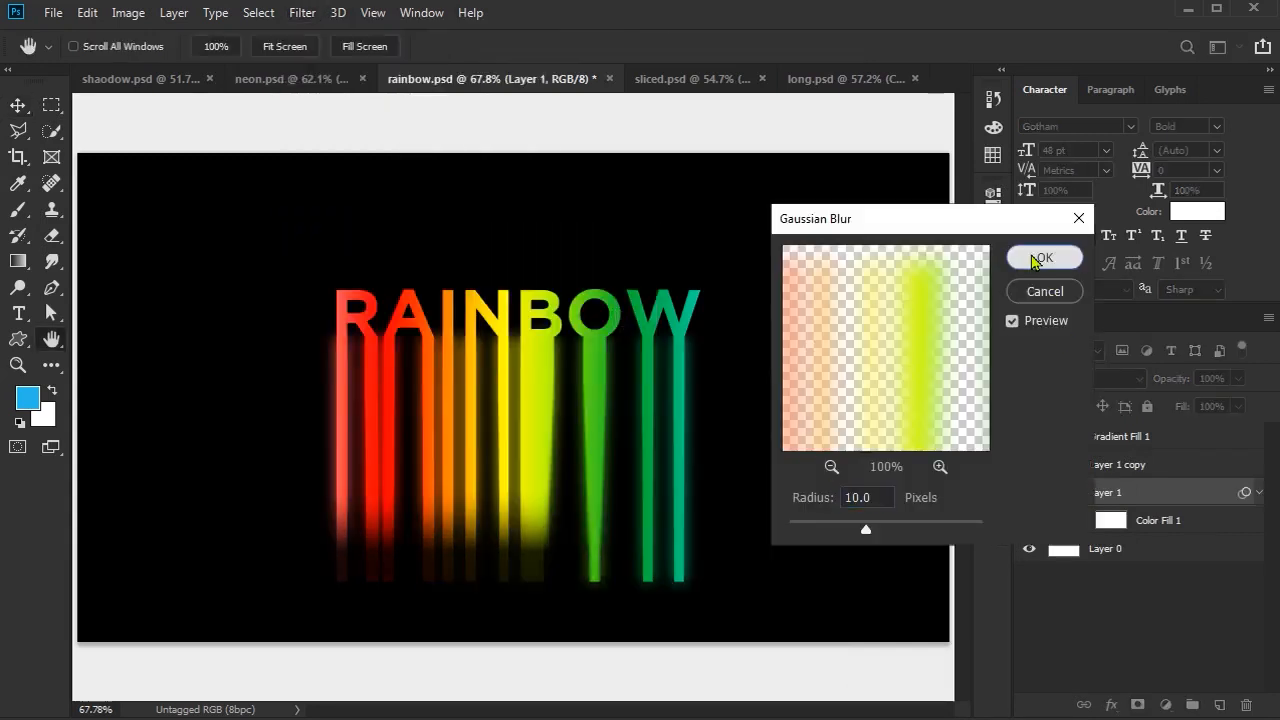
pyautogui.click(1040, 257)
# - Stretch the blurred stripes smart object downward to the canvas's bottom edge so the glow extends past the sharp stripes
pyautogui.hotkey('ctrl', 't')
pyautogui.click(656, 302)
pyautogui.moveTo(511, 580); pyautogui.dragTo(510, 695)
pyautogui.click(724, 46)
pyautogui.scroll(-4, 463, 363)
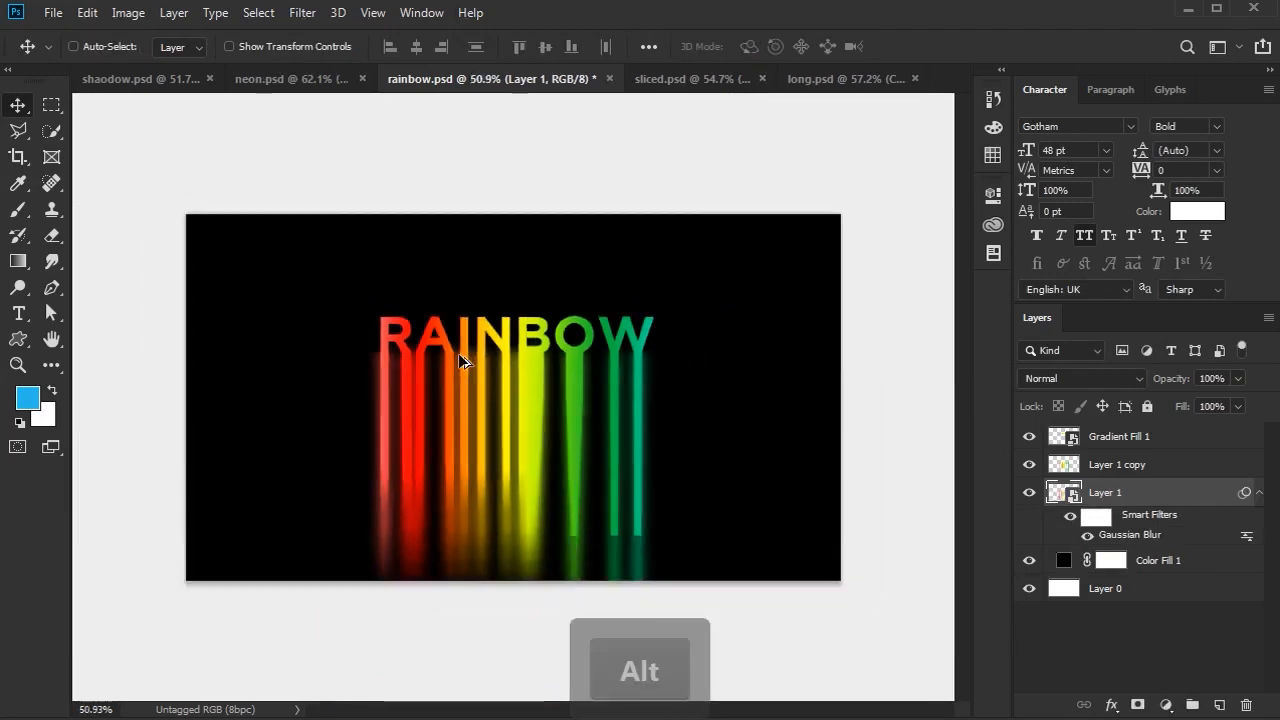
pyautogui.scroll(3, 591, 543)
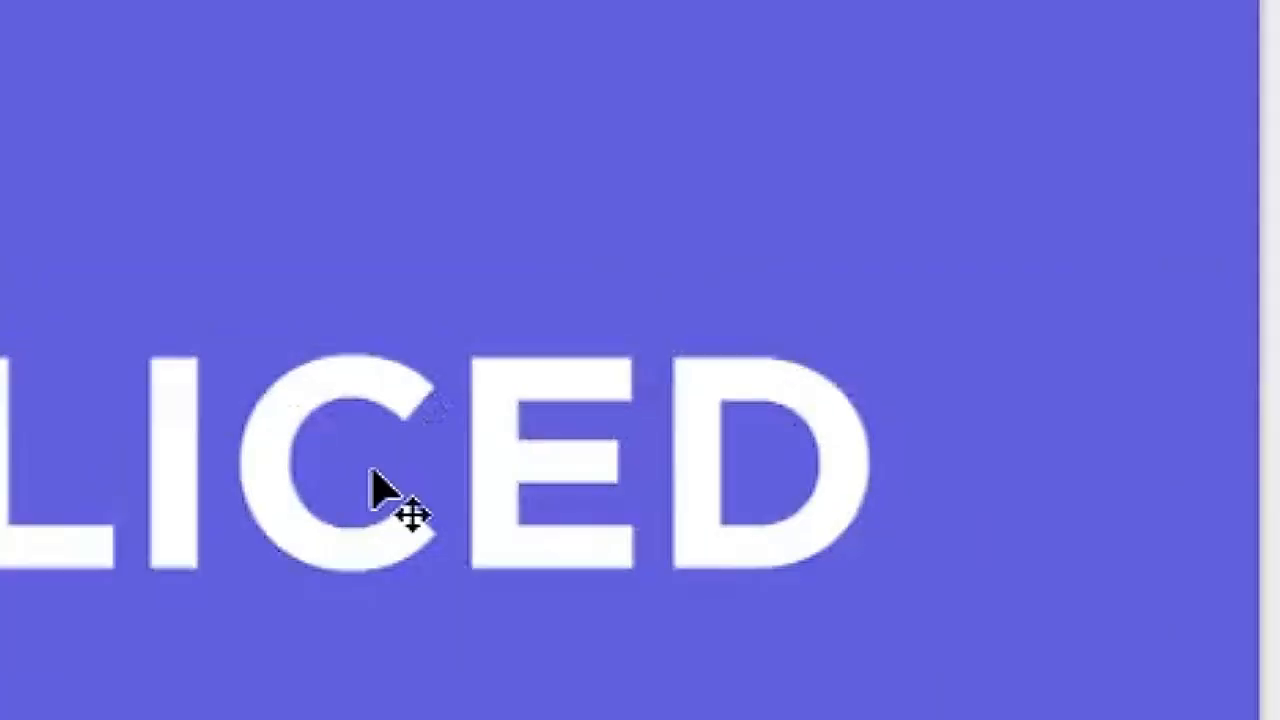
# - Rasterize the white SLICED text layer in sliced.psd
pyautogui.press('alt')
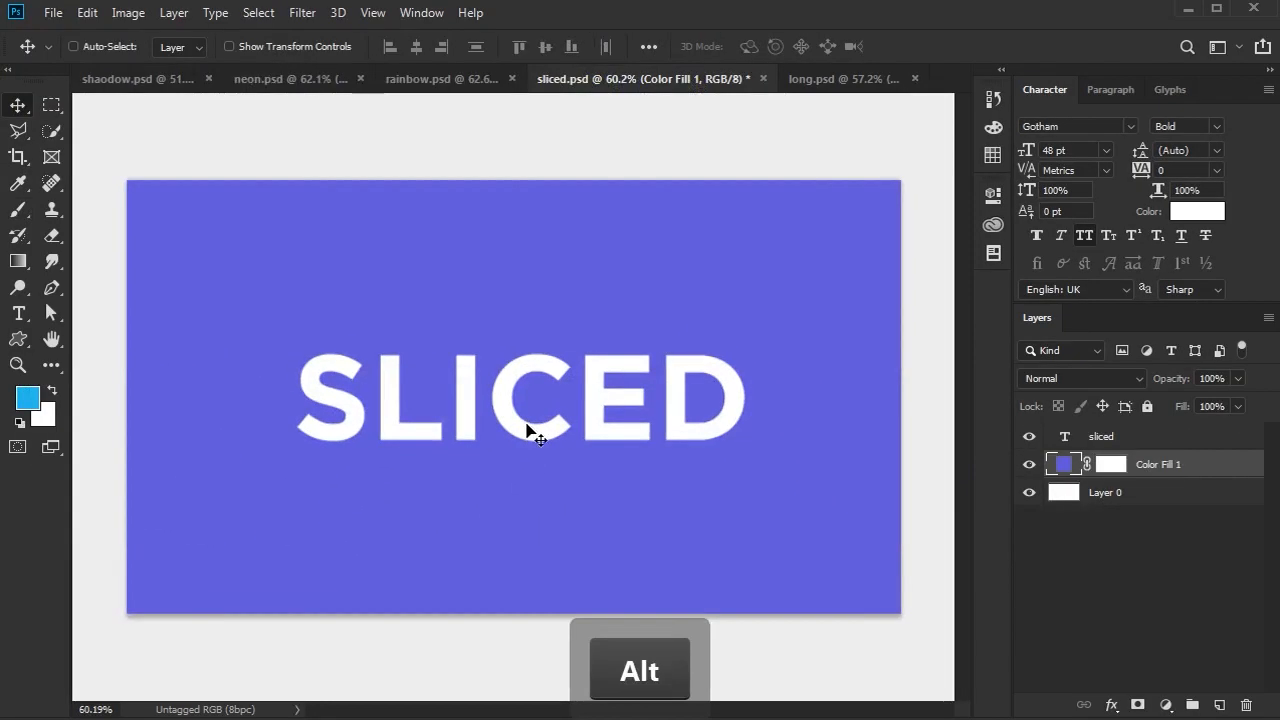
pyautogui.click(1130, 437)
pyautogui.rightClick(1184, 432)
pyautogui.click(1040, 366)
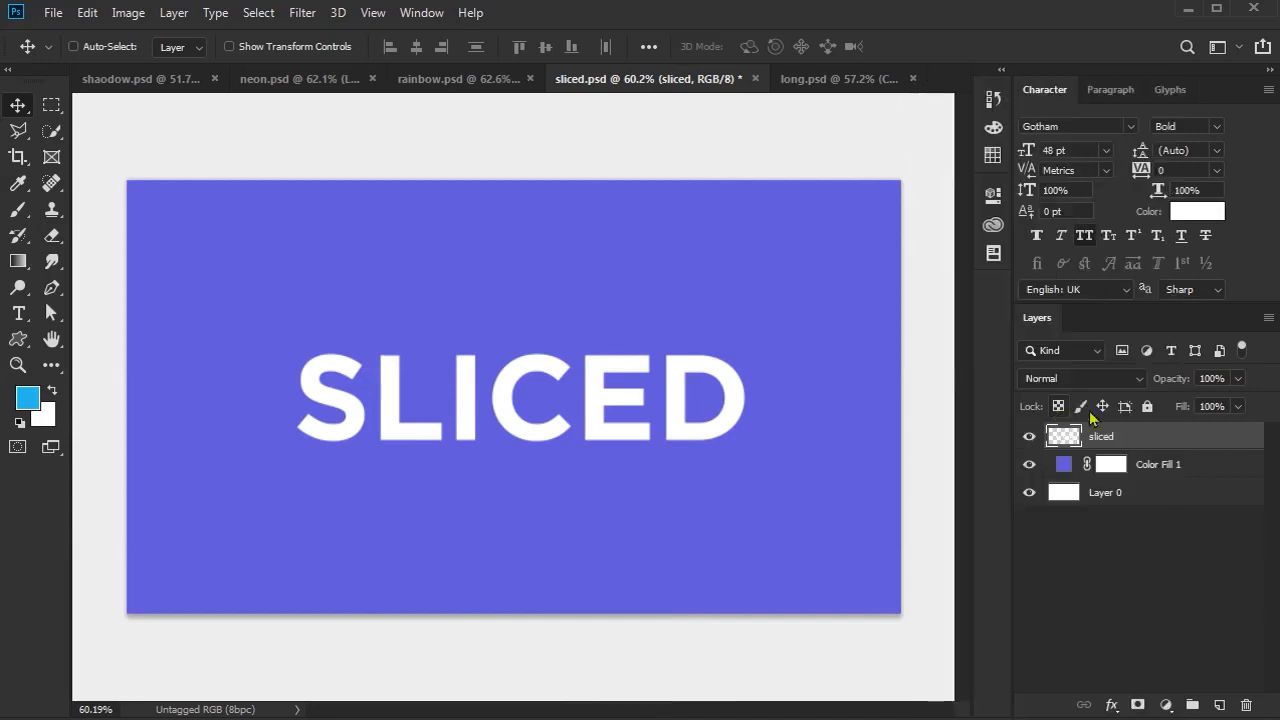
# - Draw a polygonal selection around the upper half of the SLICED text, with a slanted lower edge cutting through all the letters
pyautogui.click(18, 131)
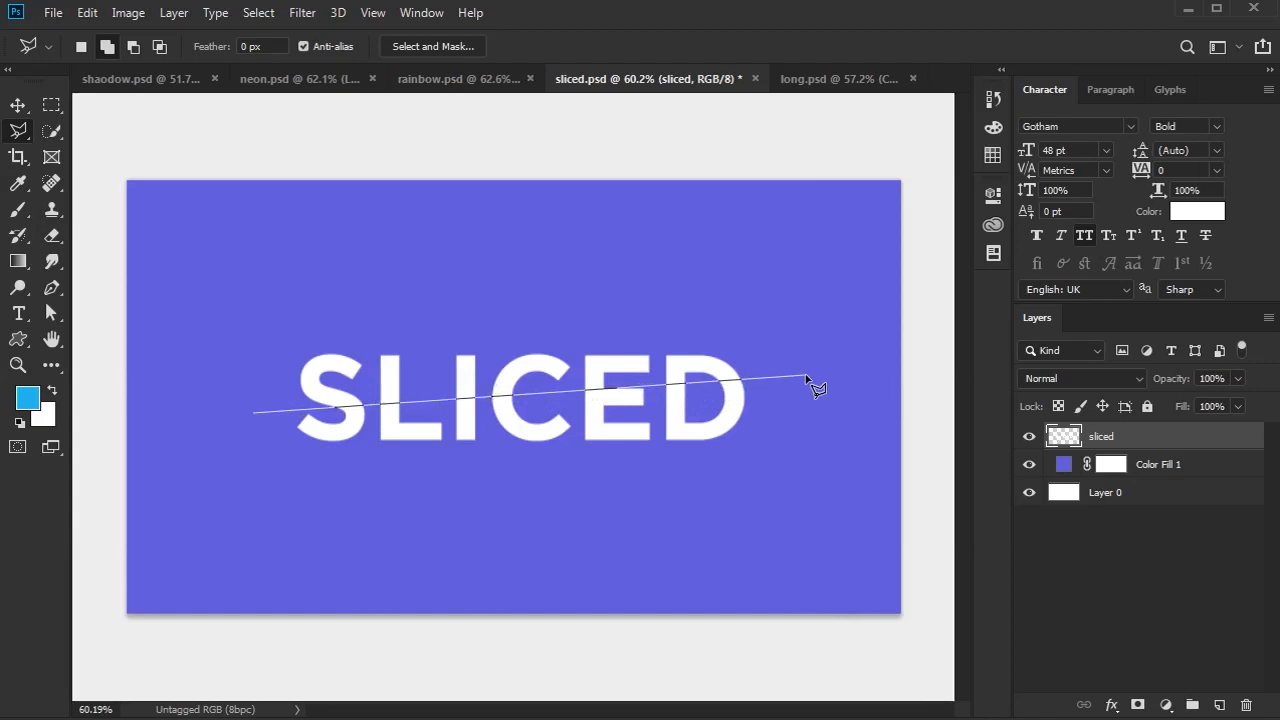
pyautogui.click(715, 281)
pyautogui.click(216, 288)
pyautogui.click(238, 422)
pyautogui.click(253, 413)
pyautogui.scroll(1, 491, 414)
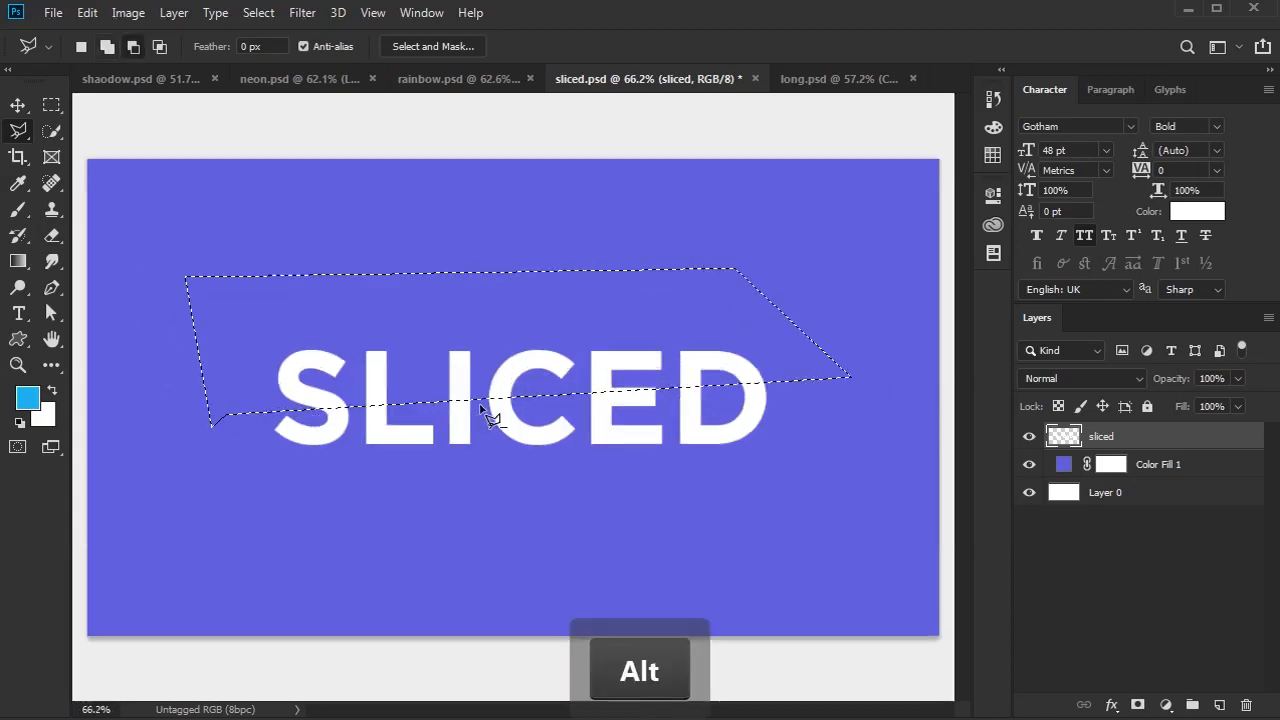
pyautogui.scroll(-2, 491, 414)
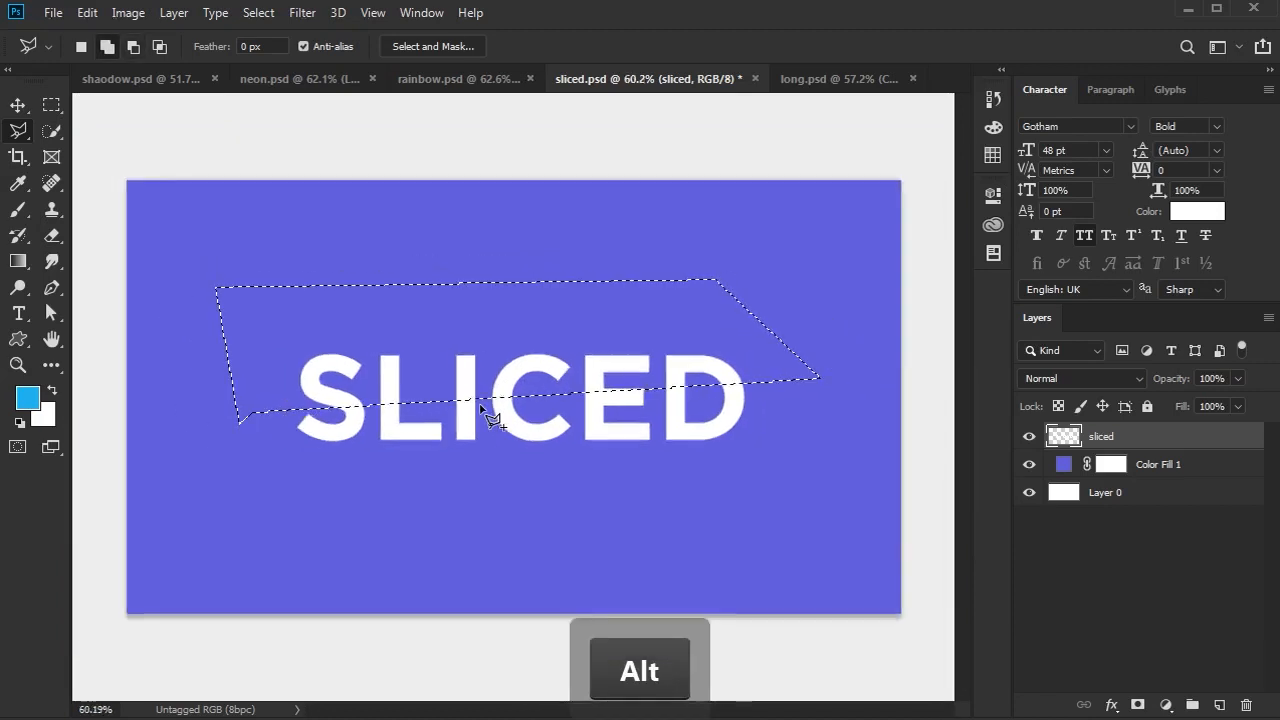
# - Invert the selection and set the brush's foreground colour to black, 000000
pyautogui.hotkey('ctrl', 'shift', 'i')
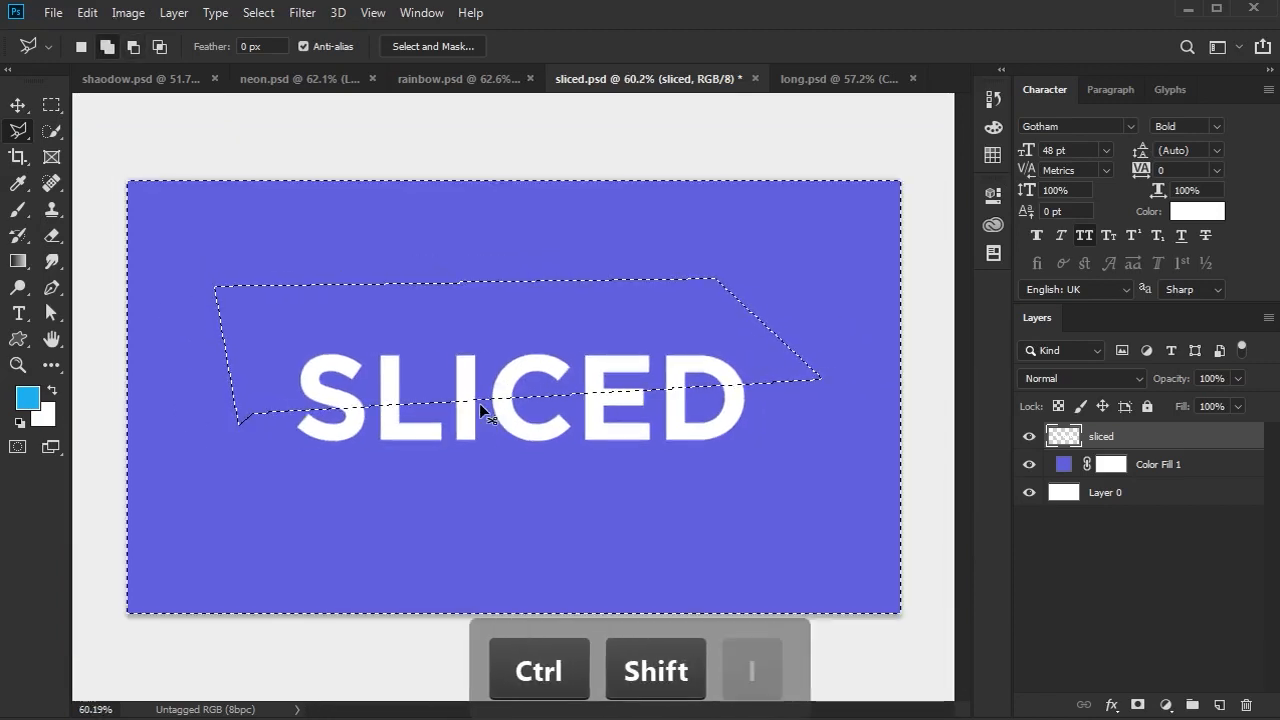
pyautogui.press('b')
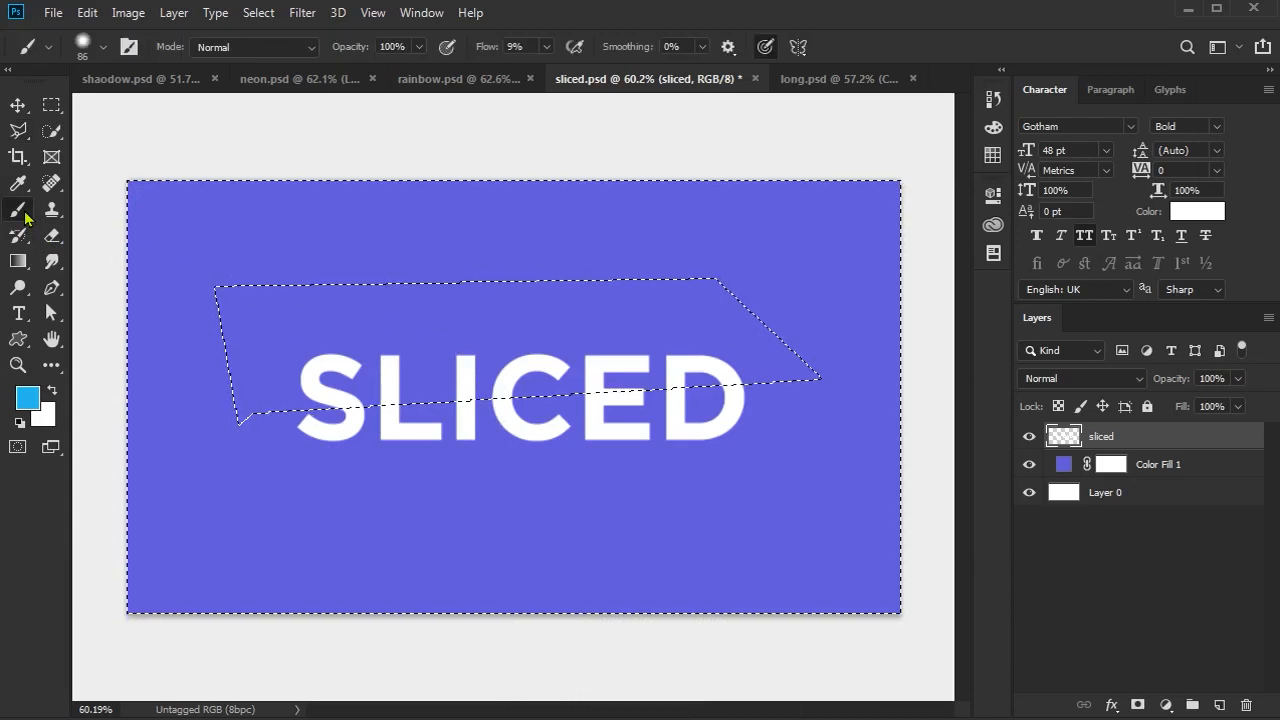
pyautogui.click(27, 398)
pyautogui.click(640, 594)
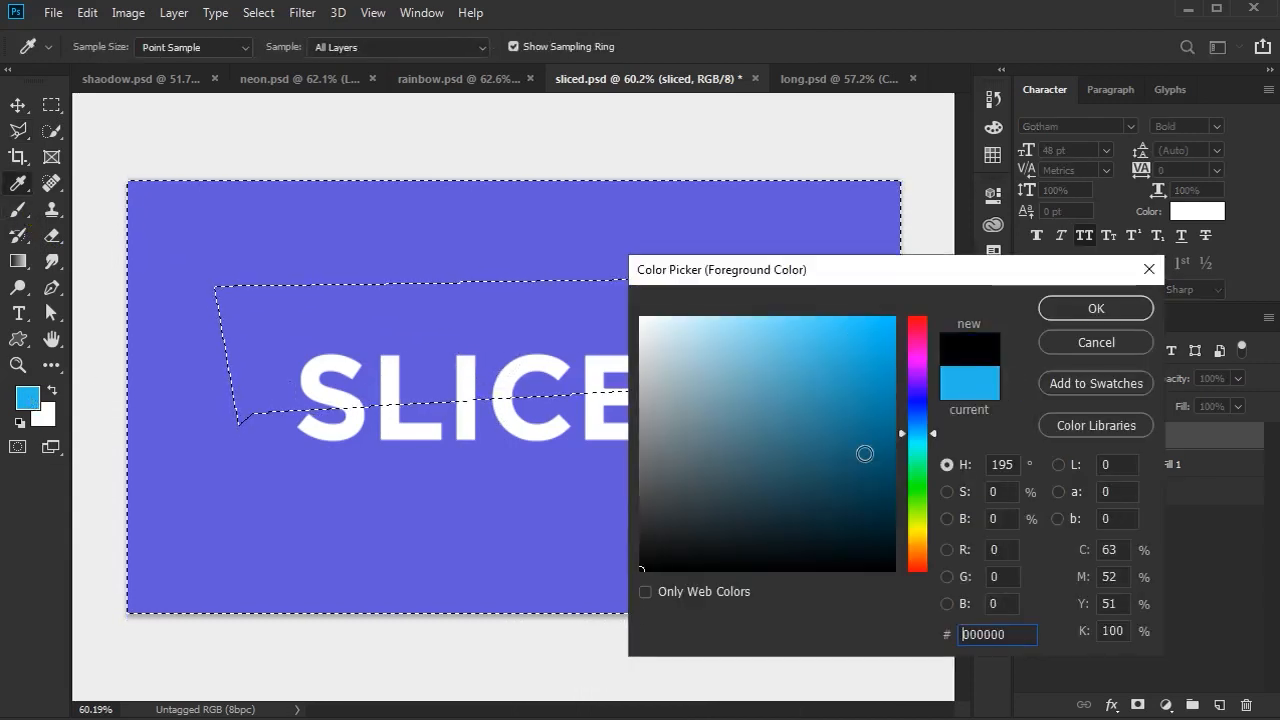
pyautogui.click(1080, 310)
# - Paint a soft black shadow along the lower side of the slanted cut through SLICED, reducing the brush size to 71 and undoing the last stroke
pyautogui.keyDown('alt'); pyautogui.scroll(3, 404, 391); pyautogui.keyUp('alt')
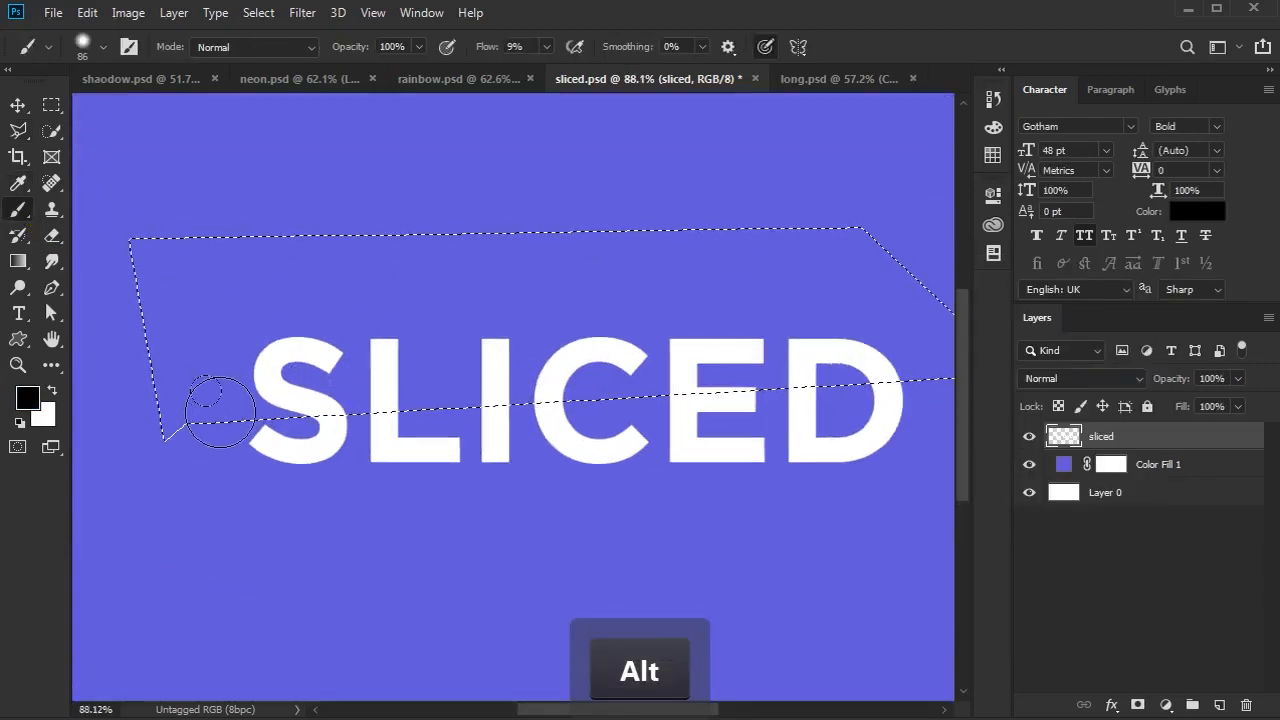
pyautogui.moveTo(230, 410)
pyautogui.mouseDown()
pyautogui.moveTo(200, 423)
pyautogui.moveTo(336, 403)
pyautogui.mouseUp()
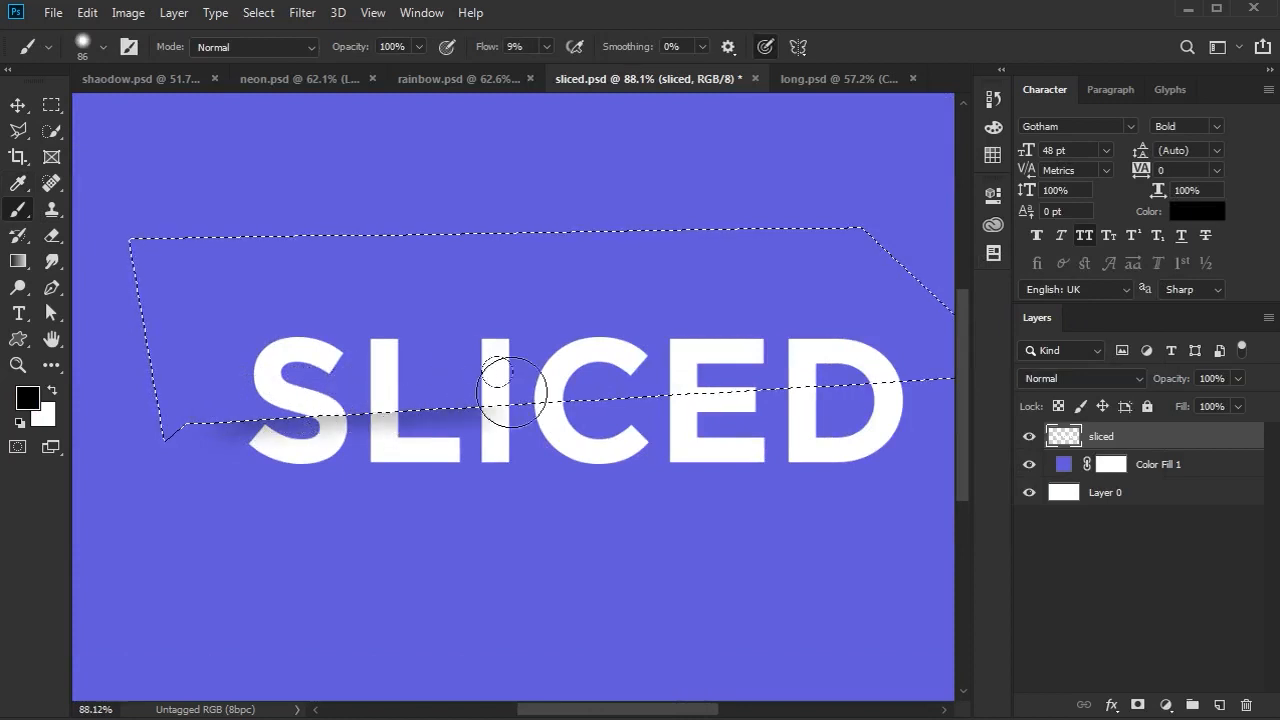
pyautogui.keyDown('alt'); pyautogui.scroll(-2, 729, 380); pyautogui.keyUp('alt')
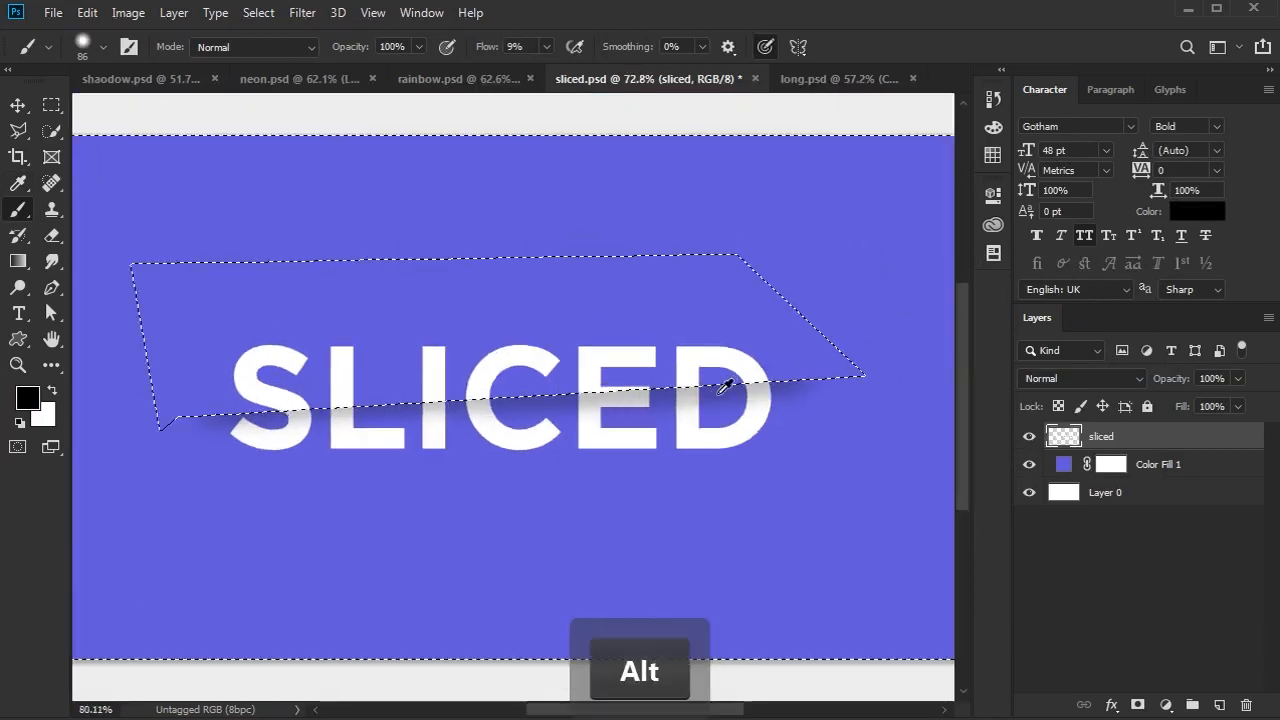
pyautogui.keyDown('alt'); pyautogui.scroll(2, 686, 370); pyautogui.keyUp('alt')
pyautogui.keyDown('alt'); pyautogui.moveTo(609, 384); pyautogui.dragTo(543, 391); pyautogui.keyUp('alt')
pyautogui.keyDown('alt'); pyautogui.scroll(3, 600, 387); pyautogui.keyUp('alt')
pyautogui.keyDown('alt'); pyautogui.scroll(-2, 543, 391); pyautogui.keyUp('alt')
pyautogui.keyDown('alt'); pyautogui.scroll(1, 423, 374); pyautogui.keyUp('alt')
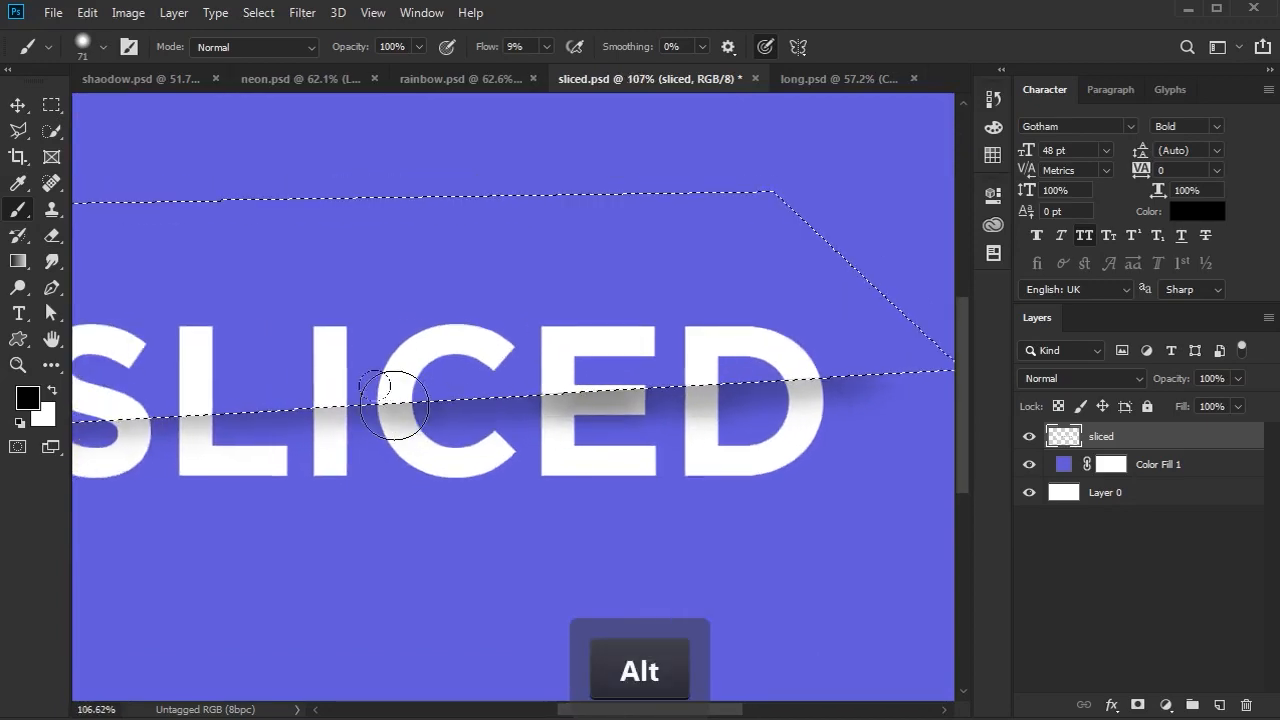
pyautogui.keyDown('alt'); pyautogui.scroll(-2, 563, 386); pyautogui.keyUp('alt')
pyautogui.keyDown('alt'); pyautogui.scroll(1, 714, 380); pyautogui.keyUp('alt')
pyautogui.keyDown('alt'); pyautogui.scroll(-2, 580, 368); pyautogui.keyUp('alt')
pyautogui.keyDown('alt'); pyautogui.scroll(1, 580, 368); pyautogui.keyUp('alt')
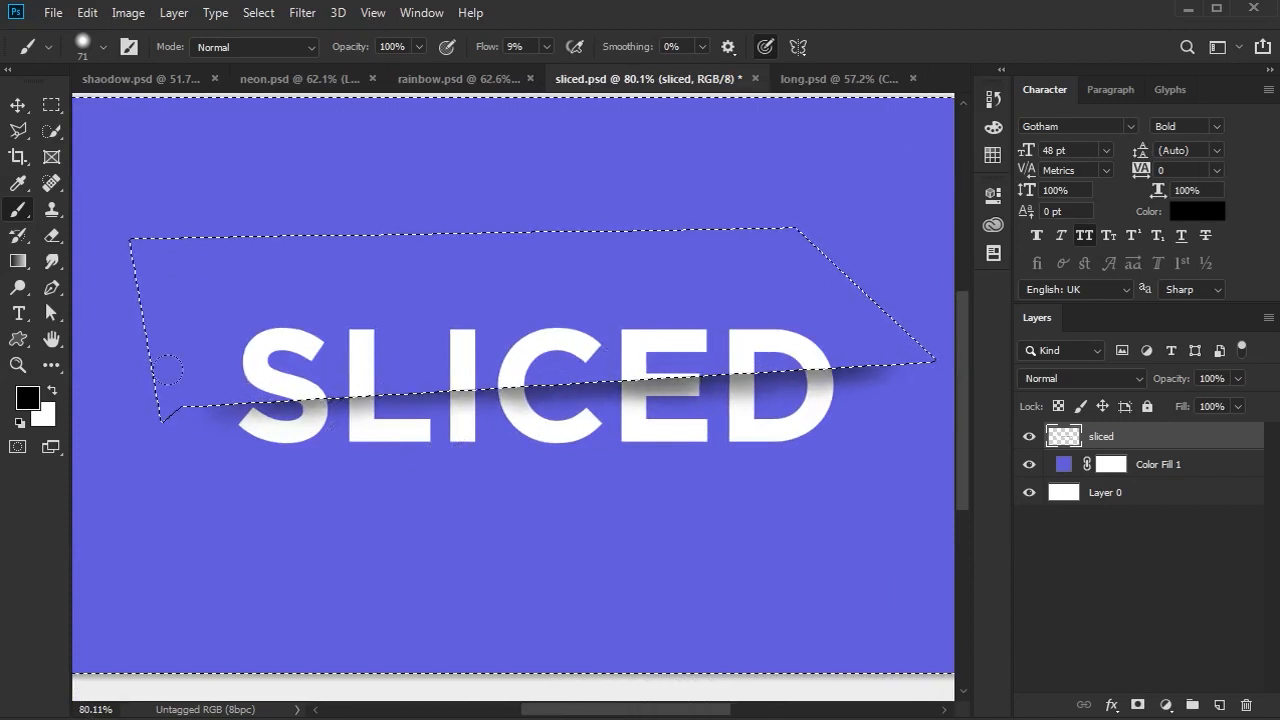
pyautogui.hotkey('ctrl', 'z')
pyautogui.keyDown('alt'); pyautogui.scroll(-2, 474, 443); pyautogui.keyUp('alt')
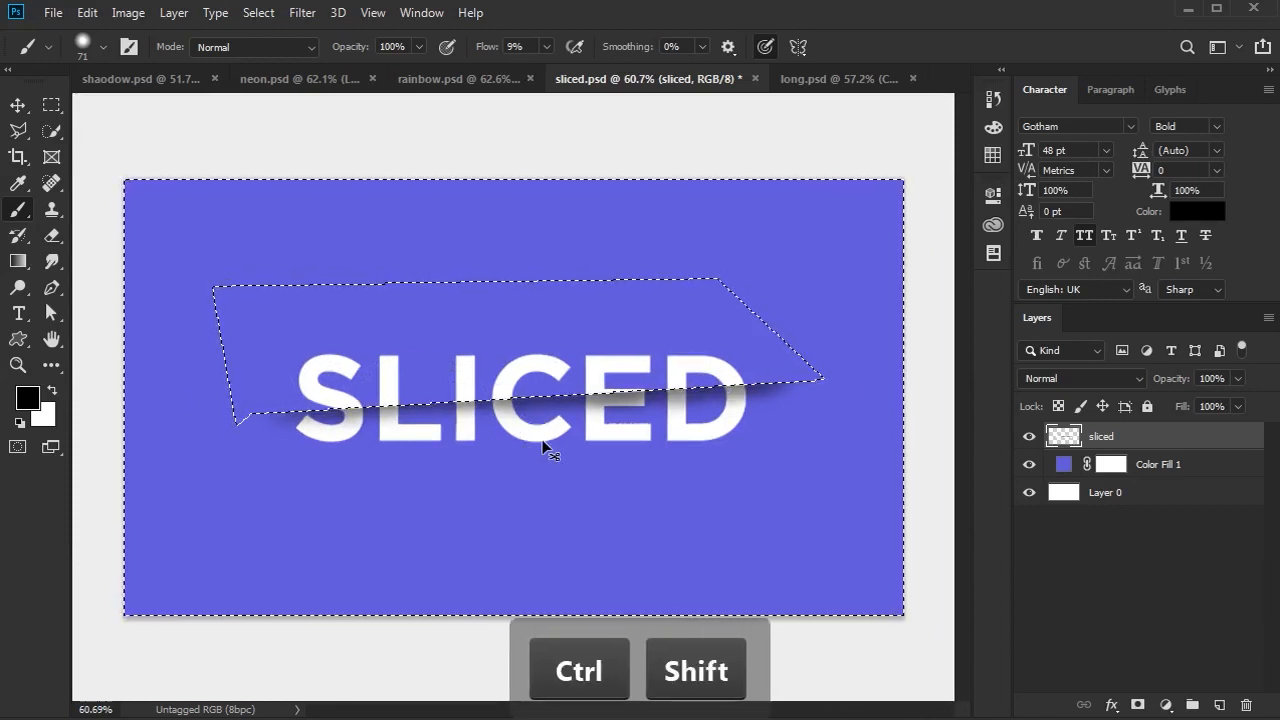
# - Cut the selected lower half of the SLICED text to a new layer and nudge it slightly sideways to offset the slices
pyautogui.hotkey('ctrl', 'shift', 'j')
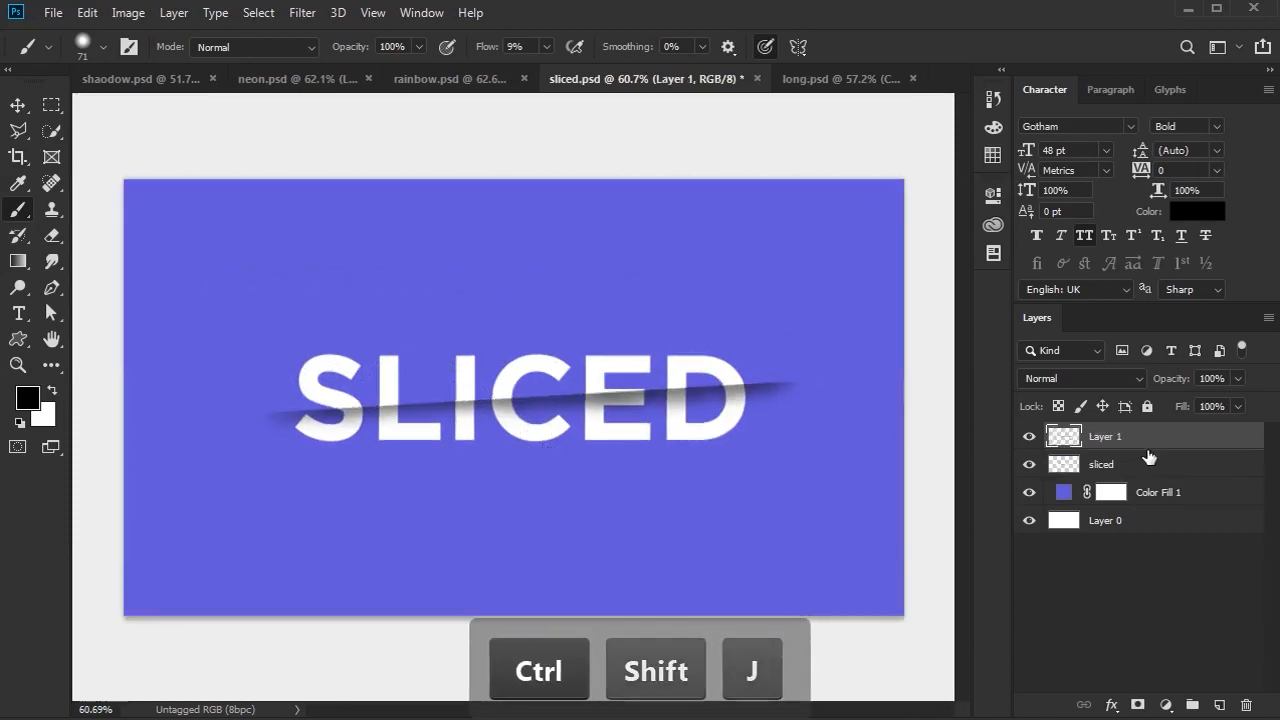
pyautogui.press('v')
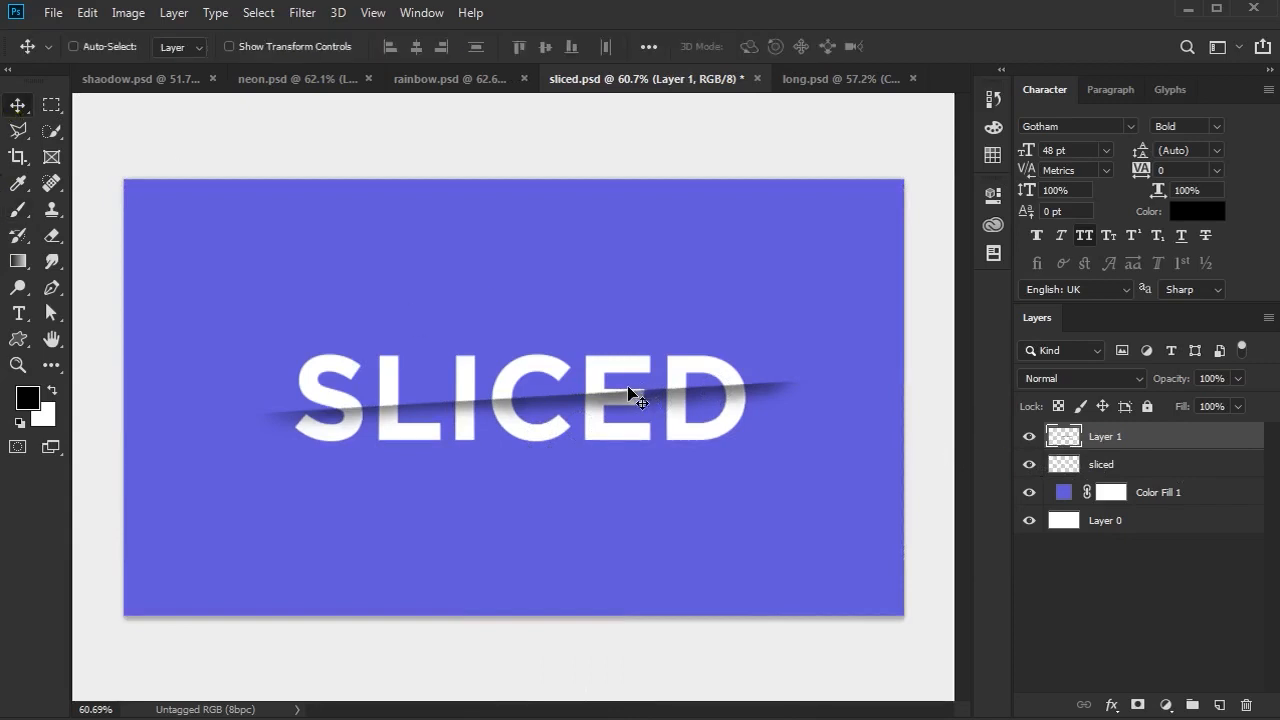
pyautogui.press('Left')
pyautogui.press('Left')
pyautogui.press('Left')
pyautogui.press('Right')
pyautogui.press('Right')
pyautogui.press('Right')
pyautogui.press('Right')
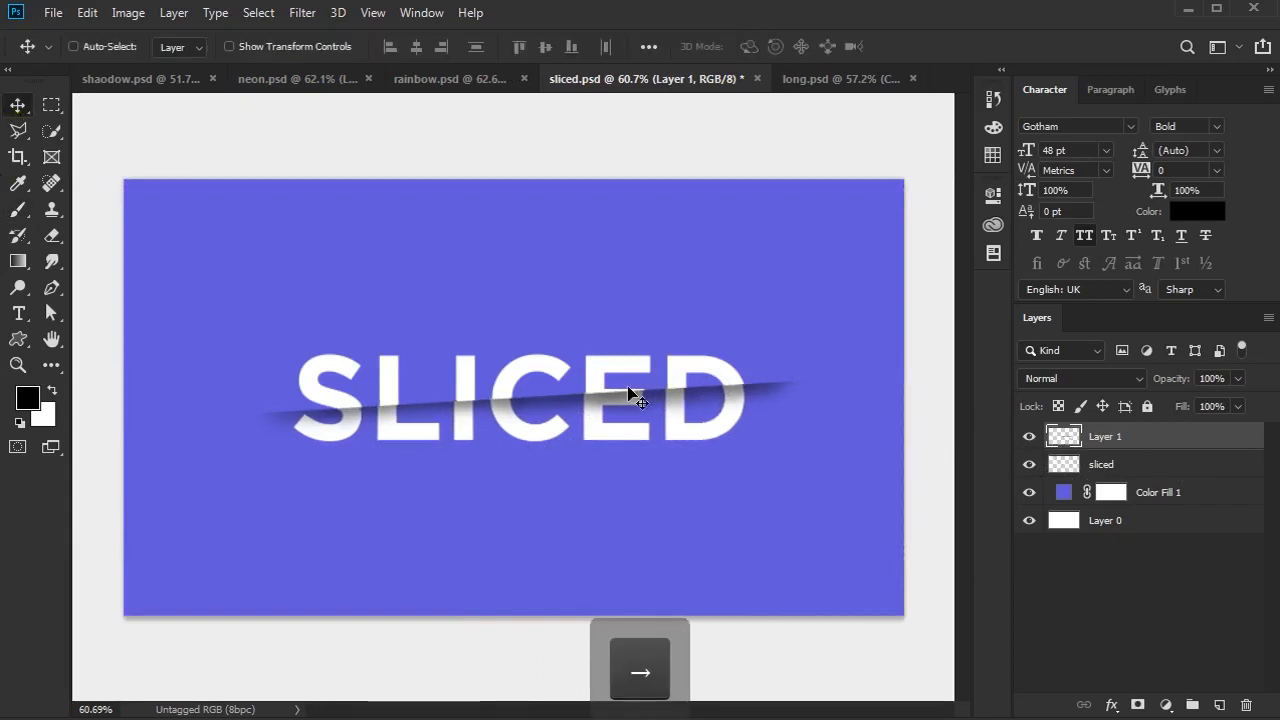
pyautogui.press('Right')
pyautogui.press('Right')
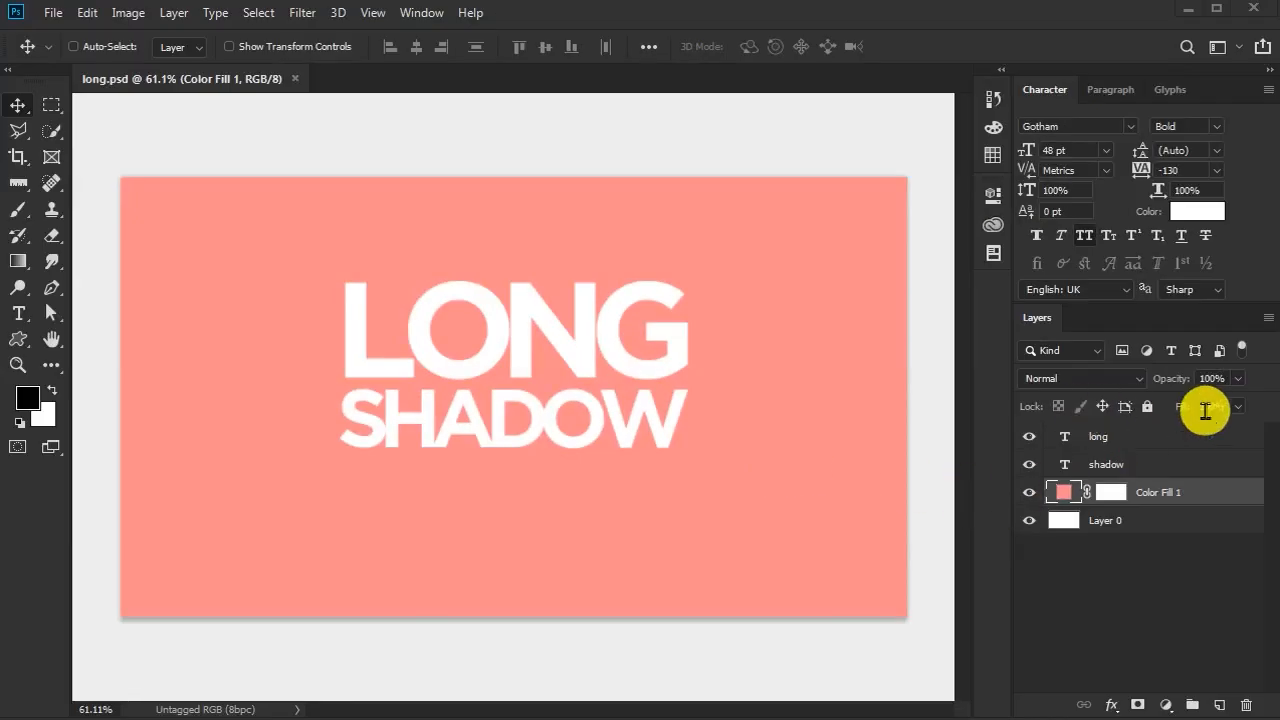
# - Add a new layer between the text and the colour fill in long.psd, and set the foreground colour to dark red 5f3131
pyautogui.click(1218, 705)
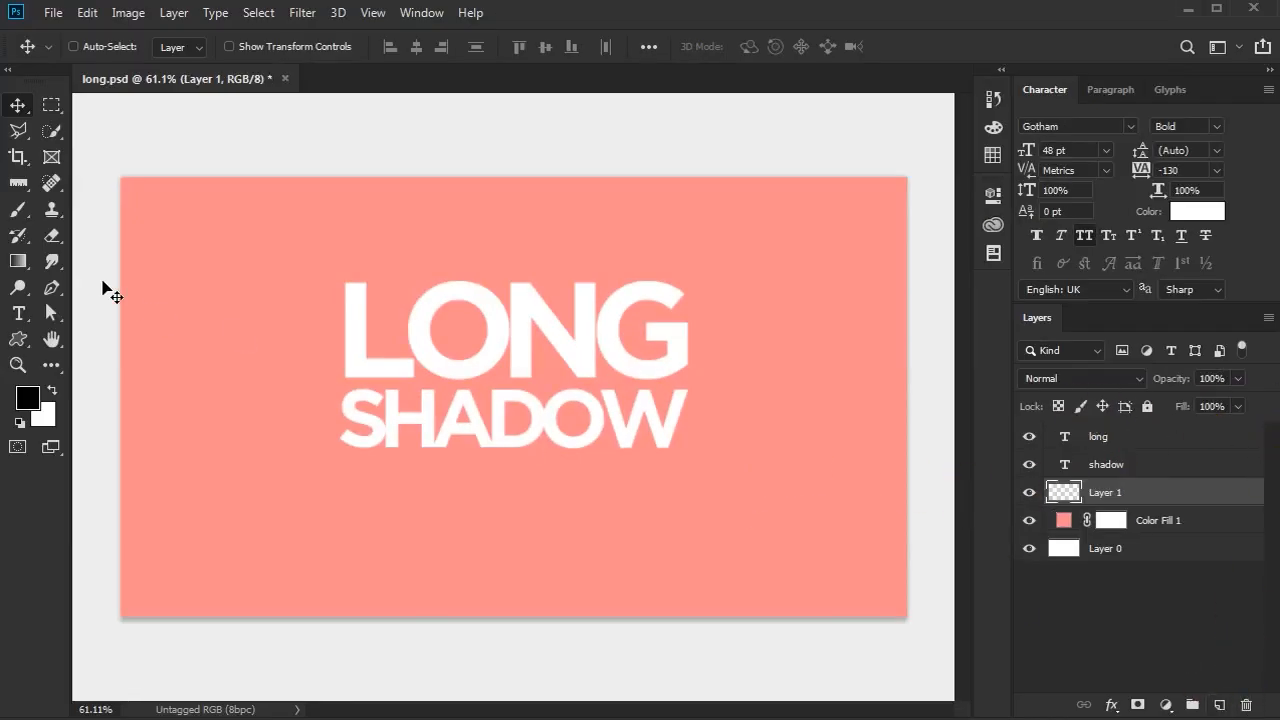
pyautogui.click(18, 131)
pyautogui.click(28, 398)
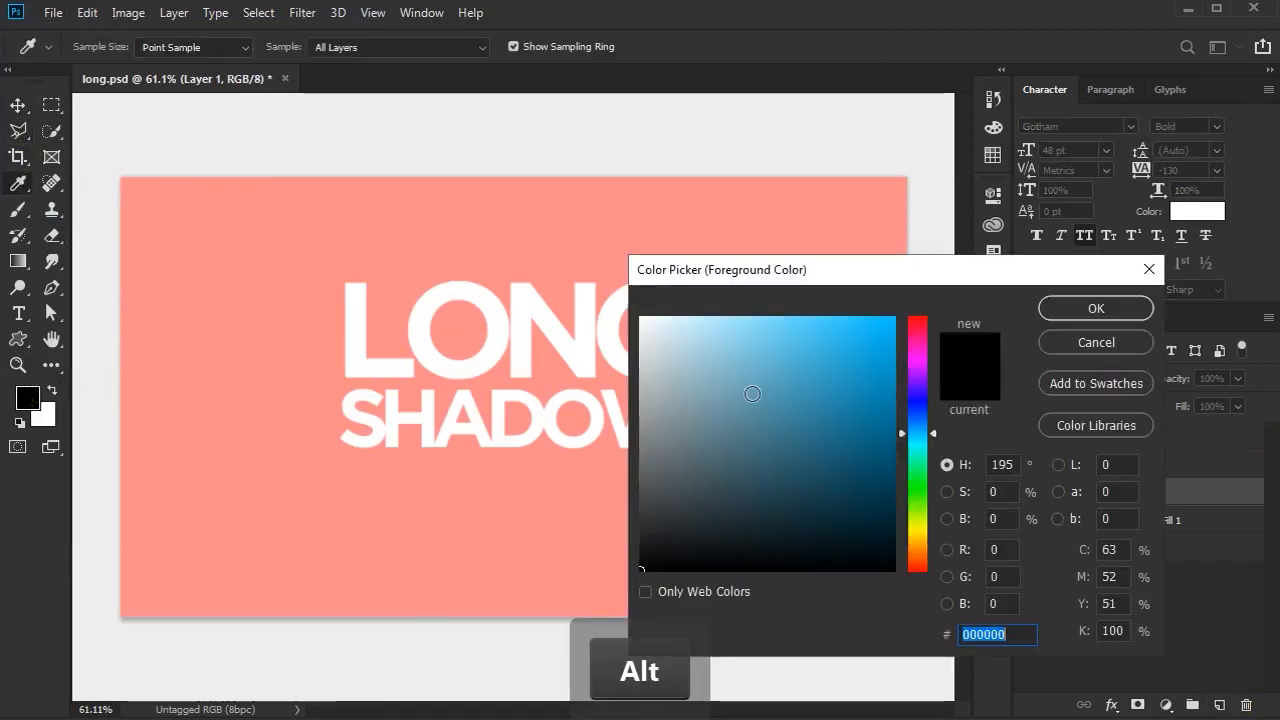
pyautogui.click(380, 299)
pyautogui.moveTo(770, 444); pyautogui.dragTo(763, 477)
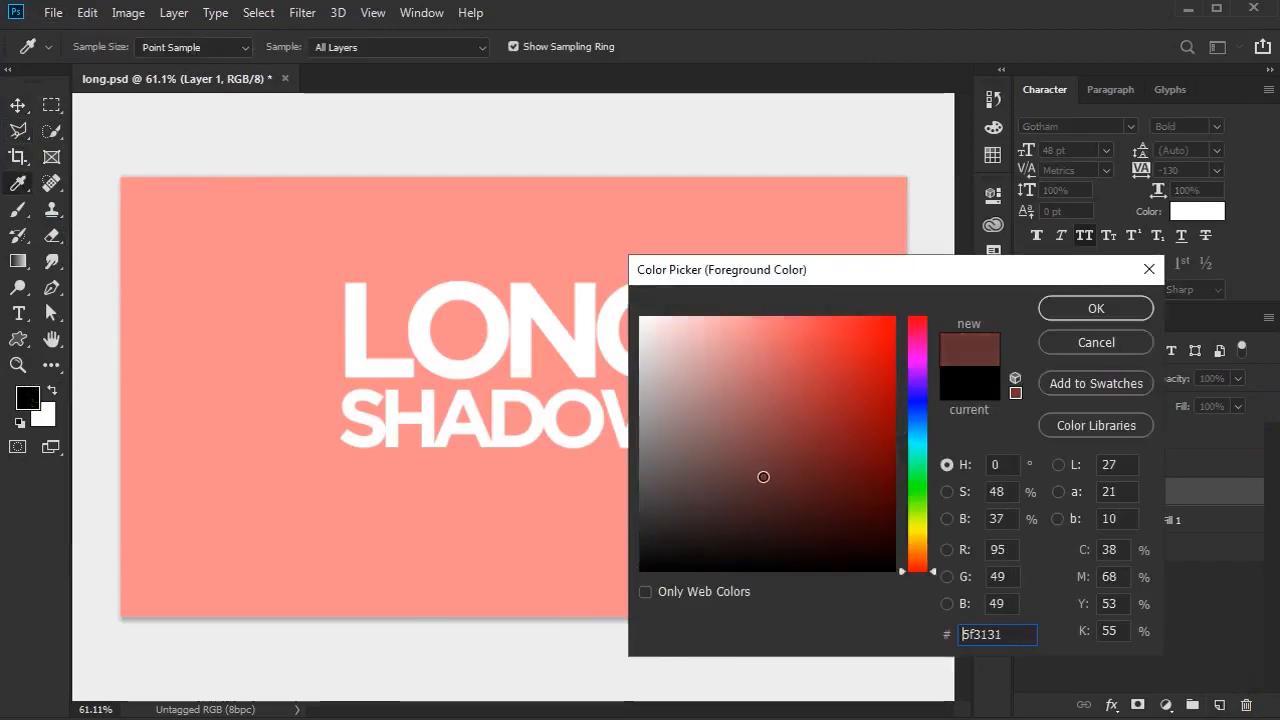
pyautogui.click(1061, 313)
# - Draw a polygonal selection along the tops of the LONG letters, diagonally past the canvas's lower-right corner and back to the S of SHADOW
pyautogui.scroll(2, 340, 285)
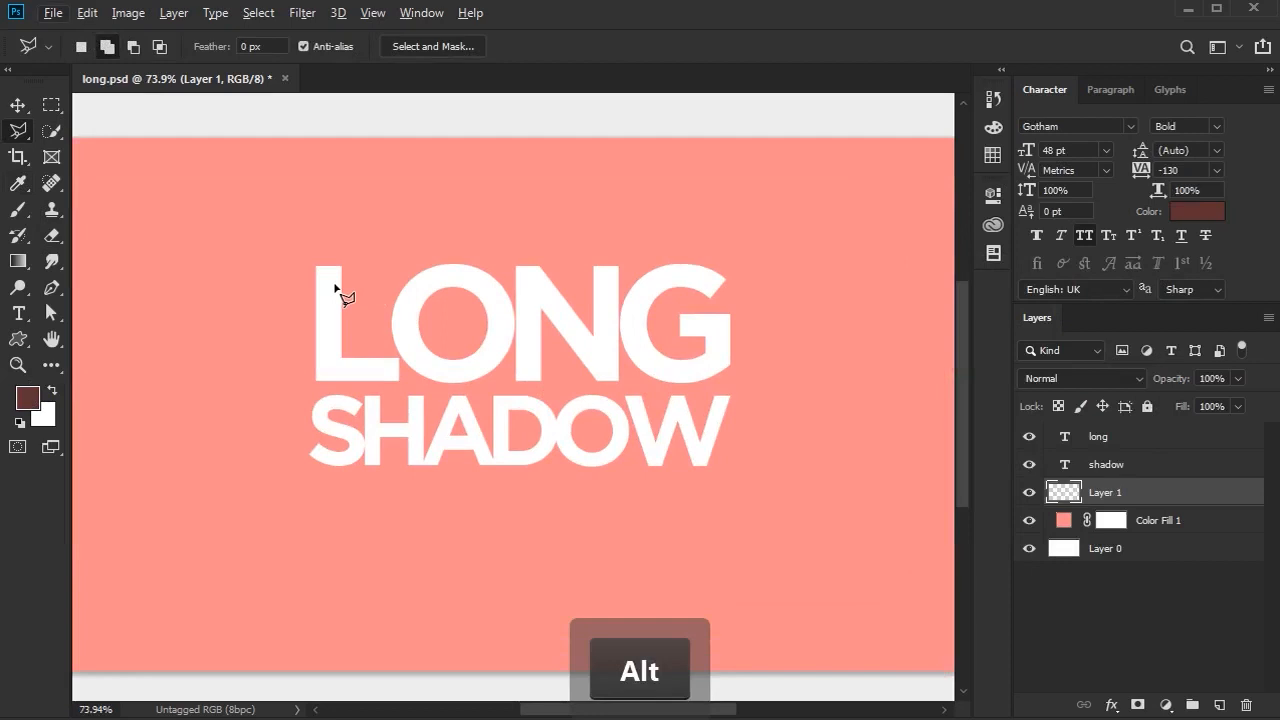
pyautogui.click(337, 268)
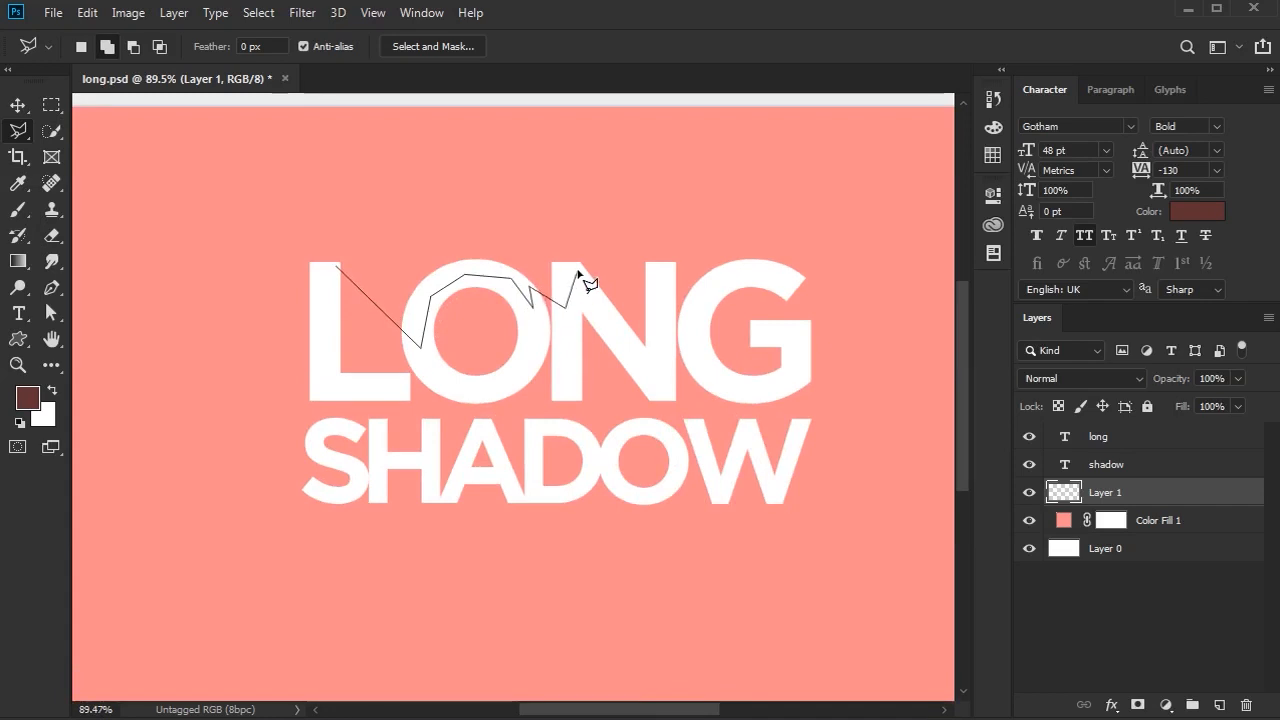
pyautogui.click(652, 322)
pyautogui.click(804, 277)
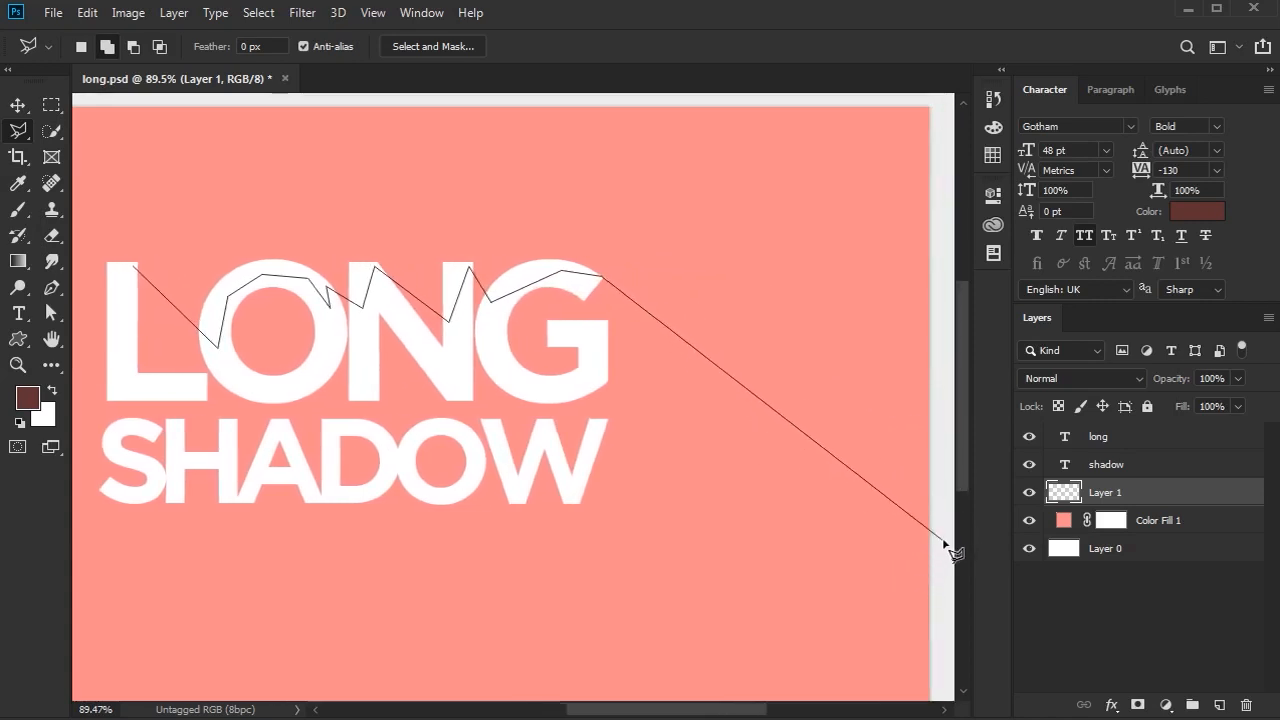
pyautogui.click(942, 540)
pyautogui.click(935, 624)
pyautogui.click(857, 664)
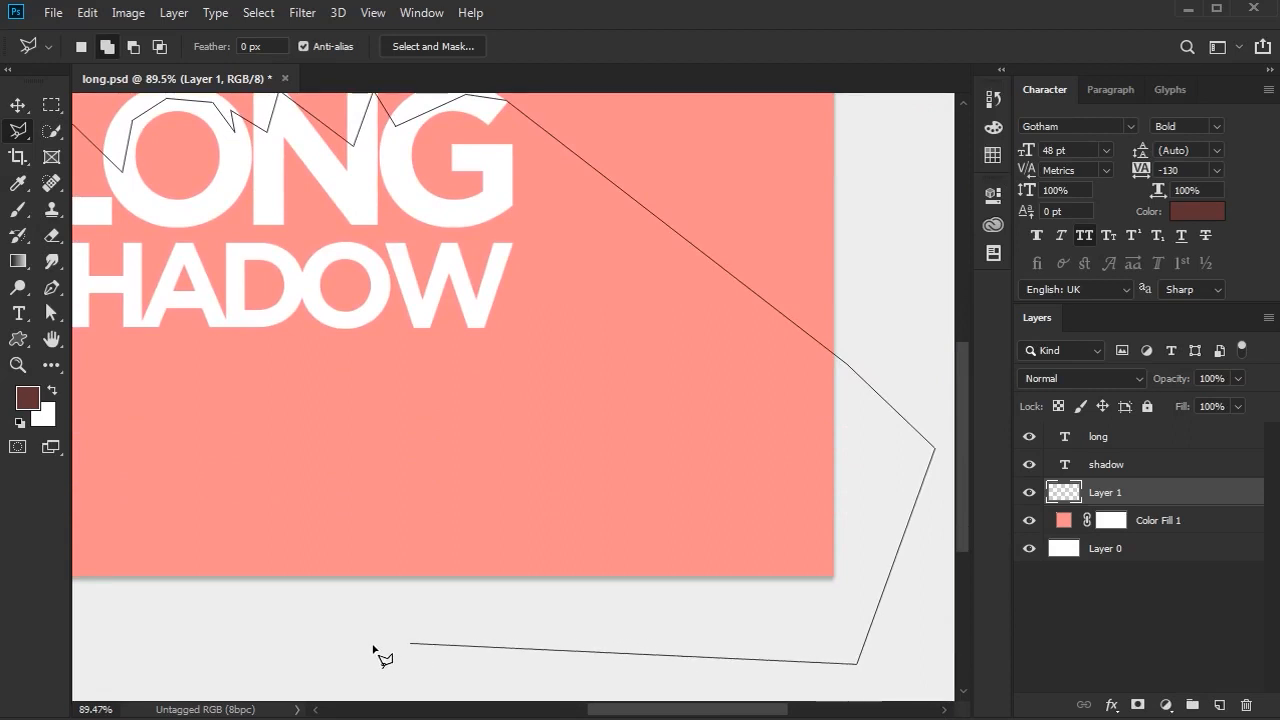
pyautogui.click(356, 612)
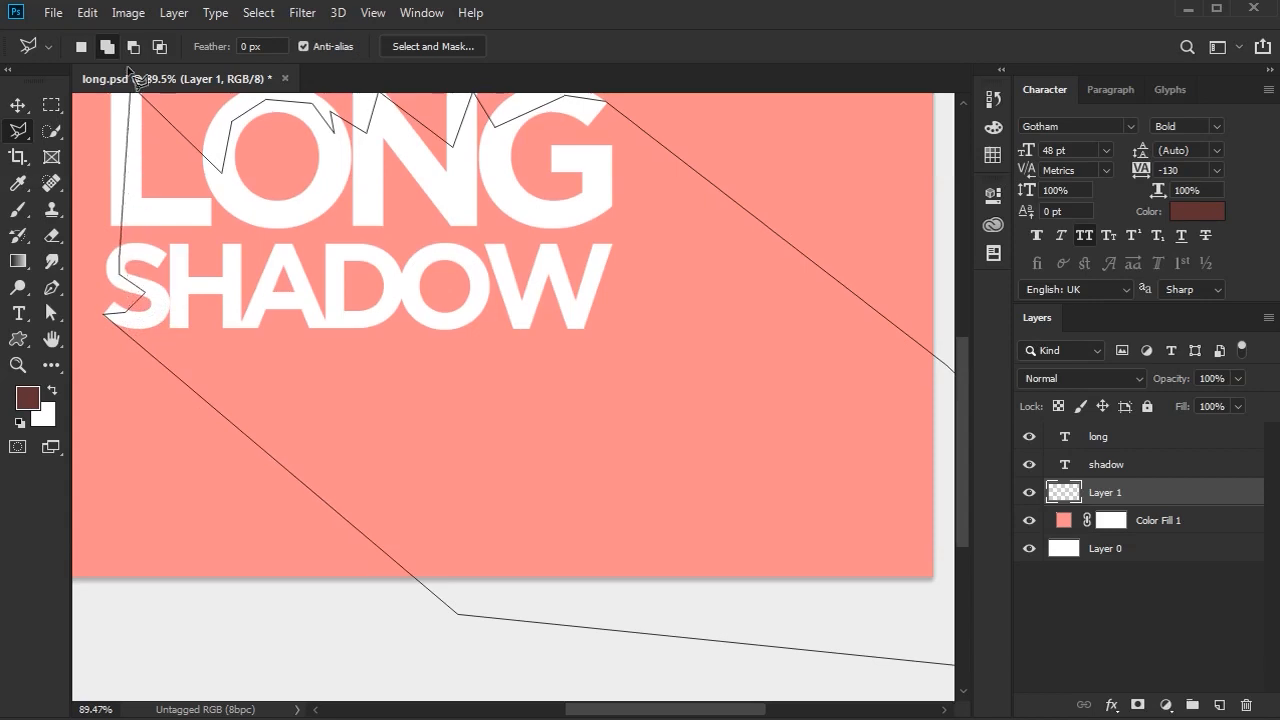
pyautogui.click(139, 148)
pyautogui.scroll(-3, 291, 320)
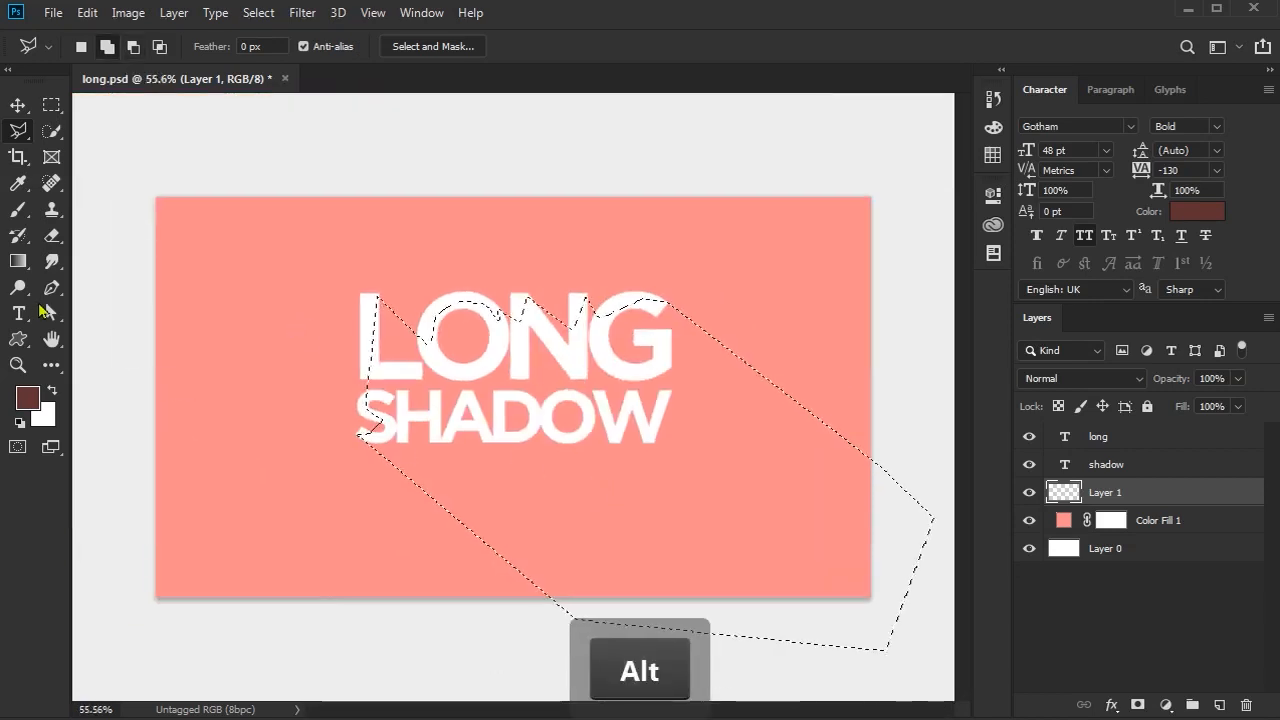
# - Fill the shadow-shaped selection with the dark red foreground colour using the Paint Bucket, and deselect it
pyautogui.click(17, 261)
pyautogui.click(97, 281)
pyautogui.click(577, 443)
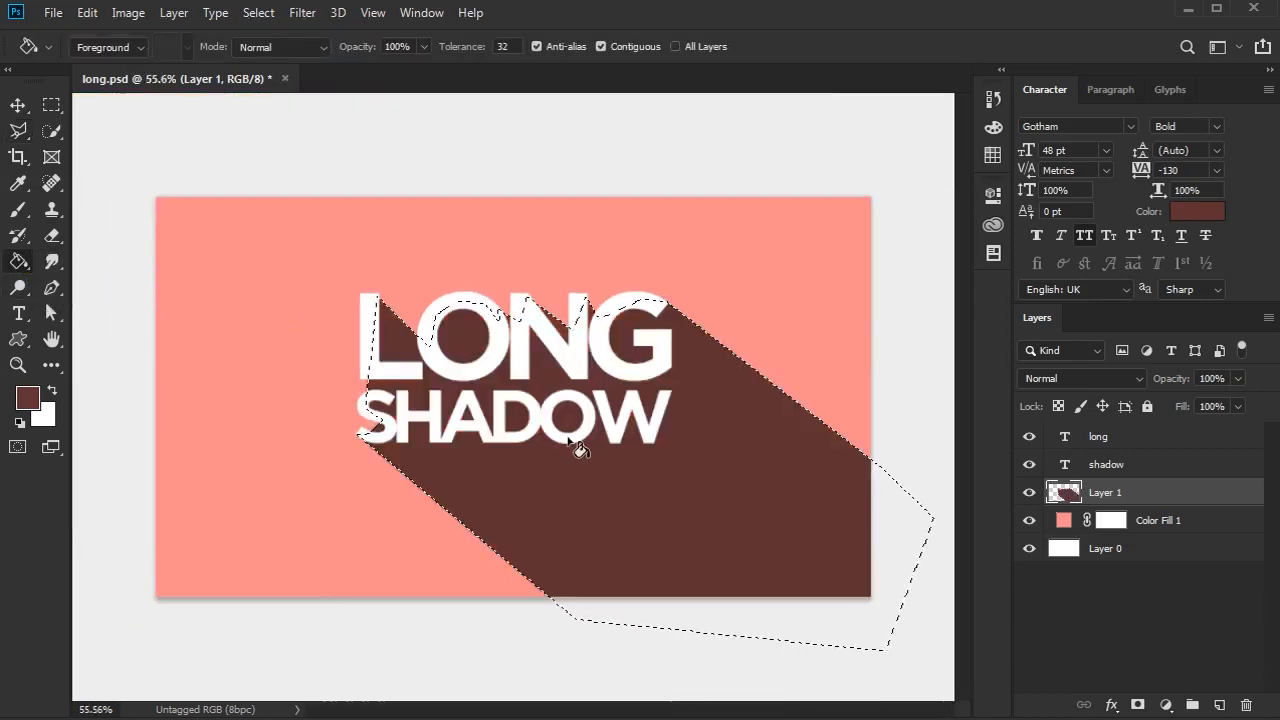
pyautogui.keyDown('alt'); pyautogui.scroll(-2, 577, 443); pyautogui.keyUp('alt')
pyautogui.hotkey('ctrl', 'd')
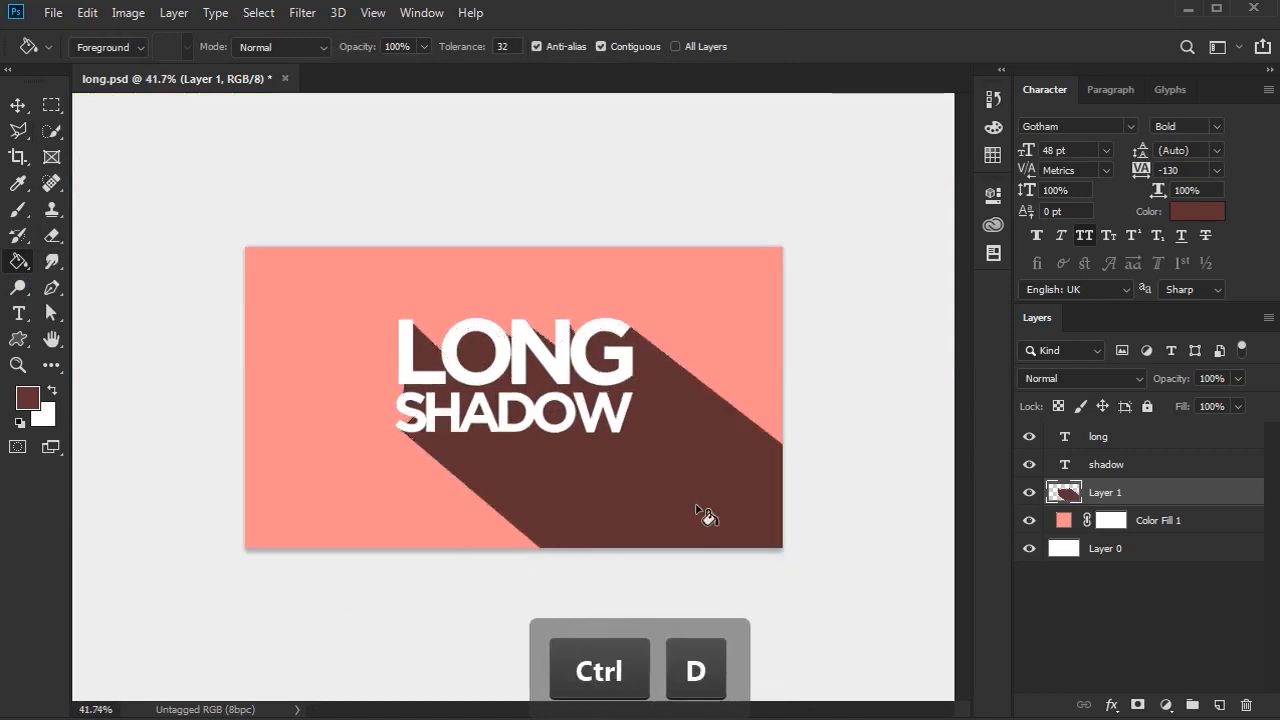
# - Add a layer mask to the shadow layer and fade its lower-right end with a linear black-to-transparent gradient towards the text
pyautogui.click(1136, 705)
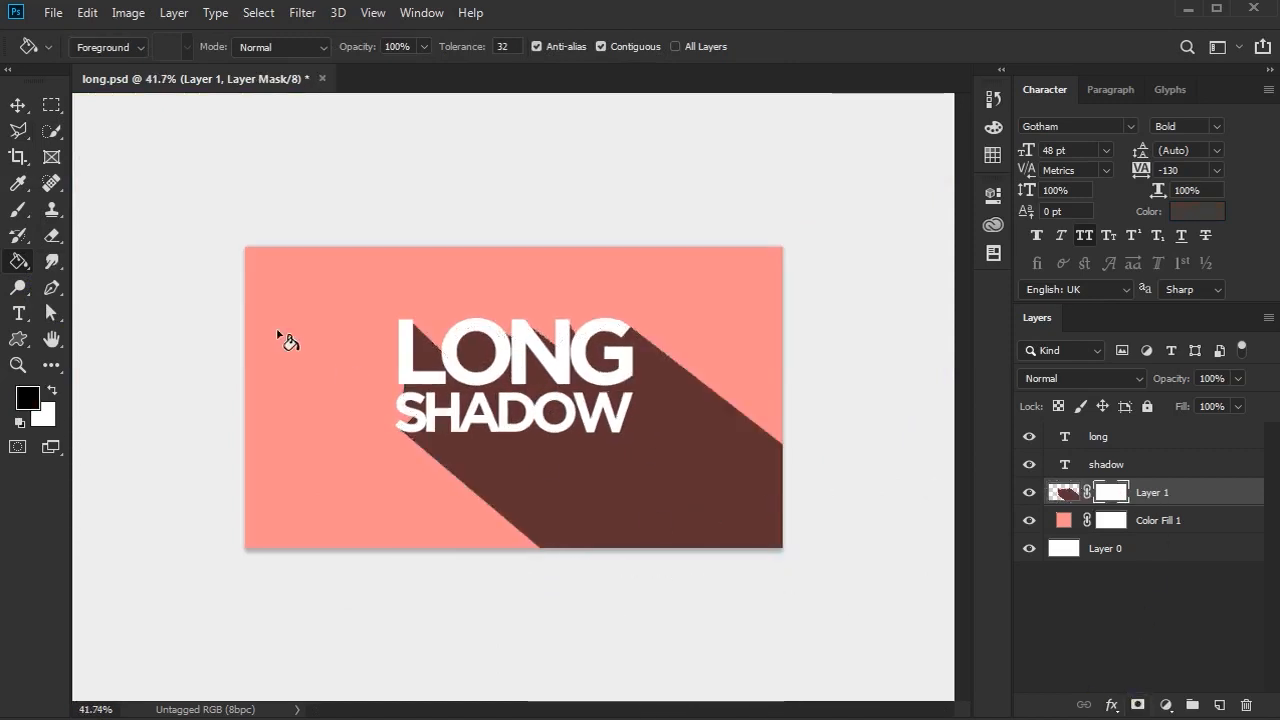
pyautogui.rightClick(20, 260)
pyautogui.click(100, 258)
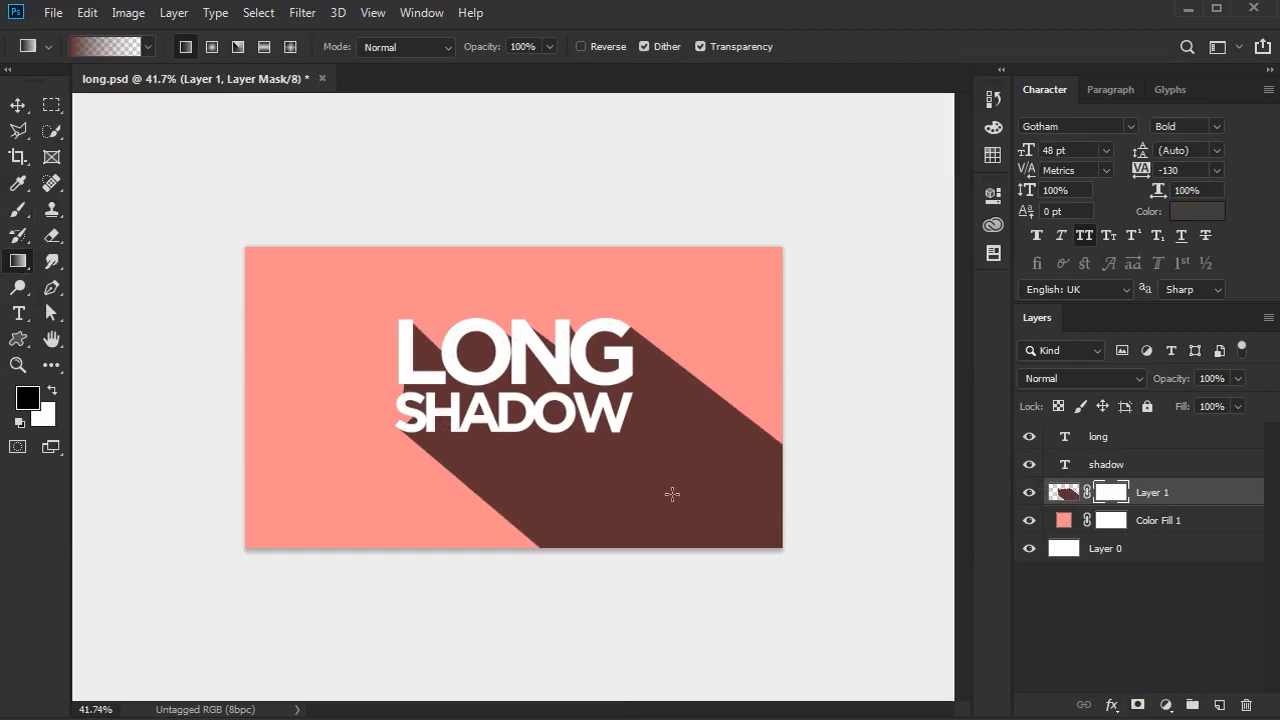
pyautogui.moveTo(846, 589); pyautogui.dragTo(605, 425)
pyautogui.scroll(2, 834, 477)
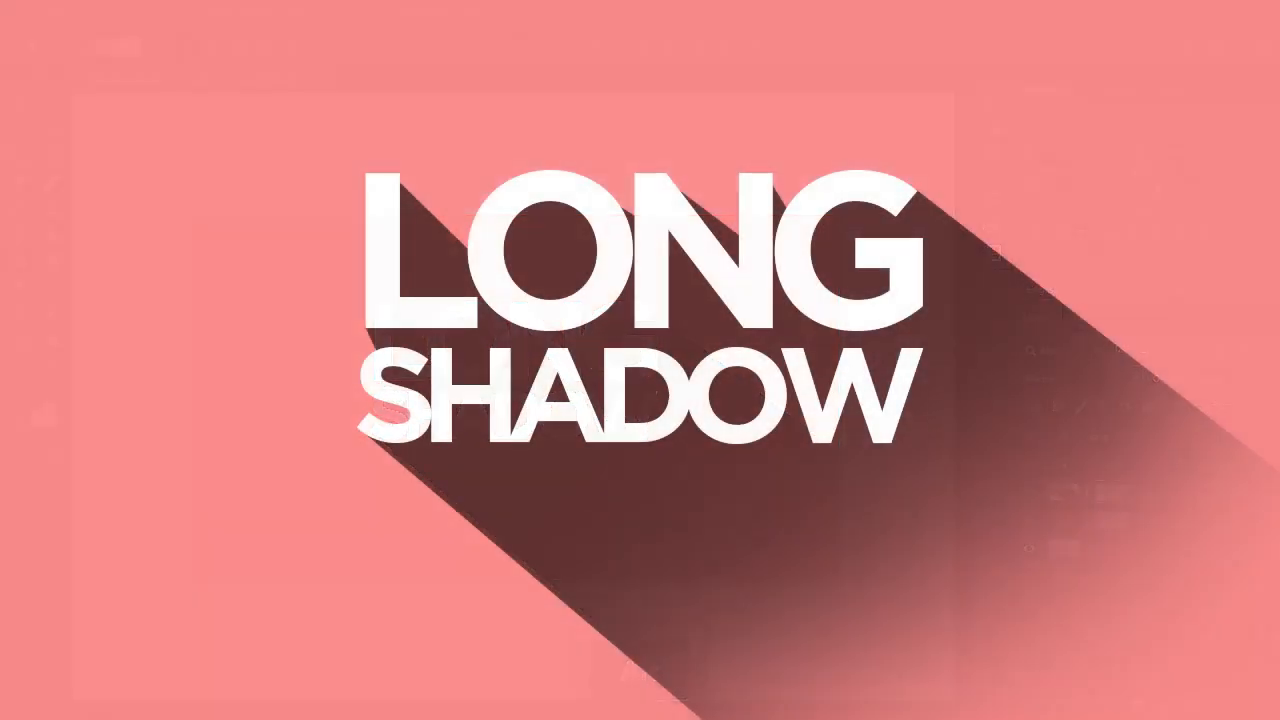